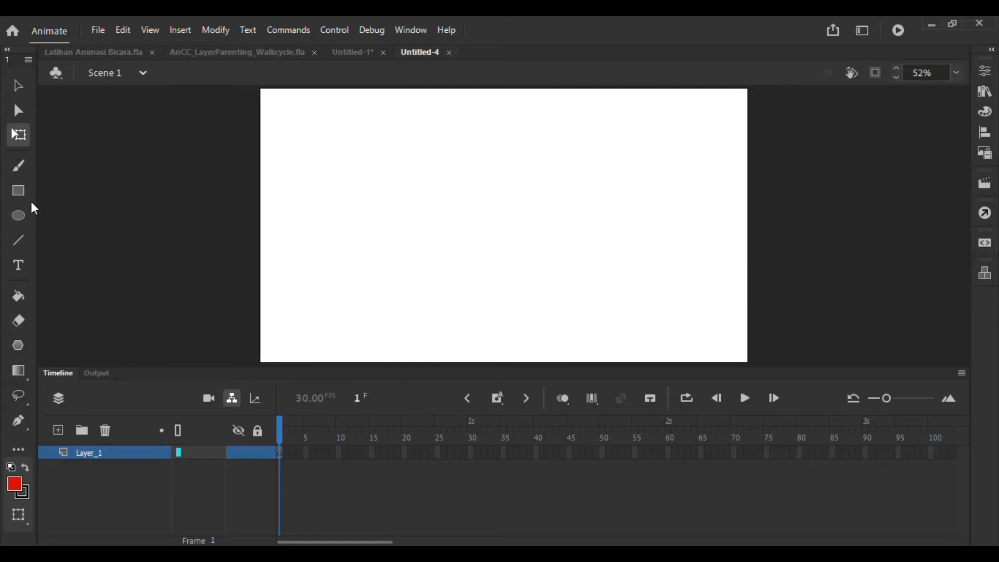
Step: Draw a red circle in the upper-left area of the stage
left_click(23, 216)
left_click_drag(307, 154, 367, 219)
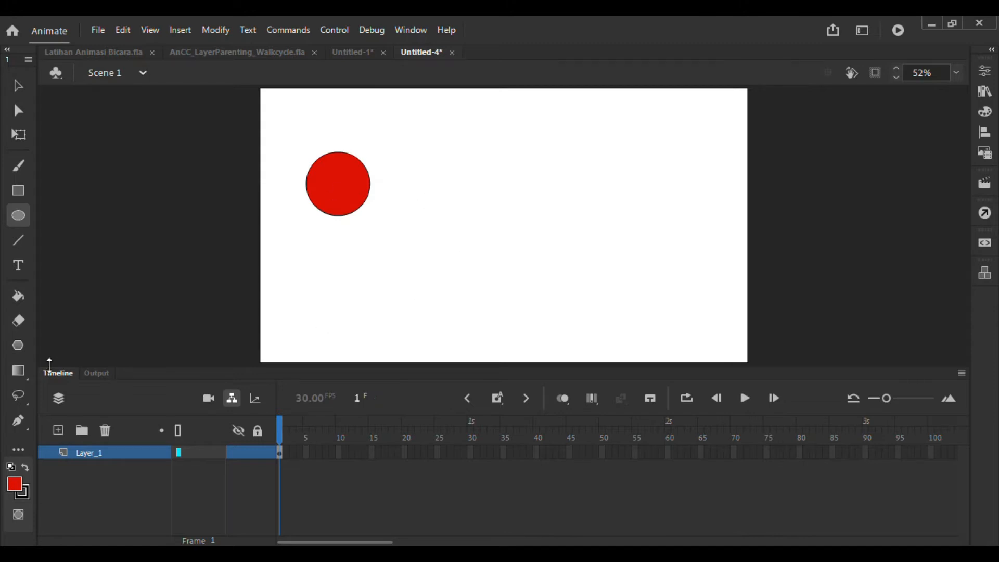
Step: Add a new layer and draw a winding open path across the stage with the Pen tool, starting near the red circle
left_click(57, 429)
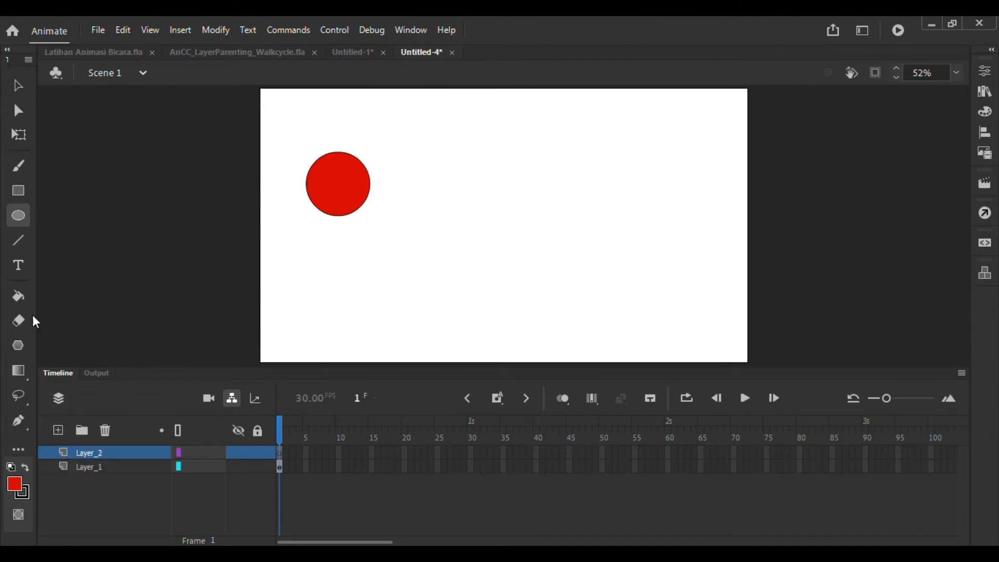
left_click(21, 420)
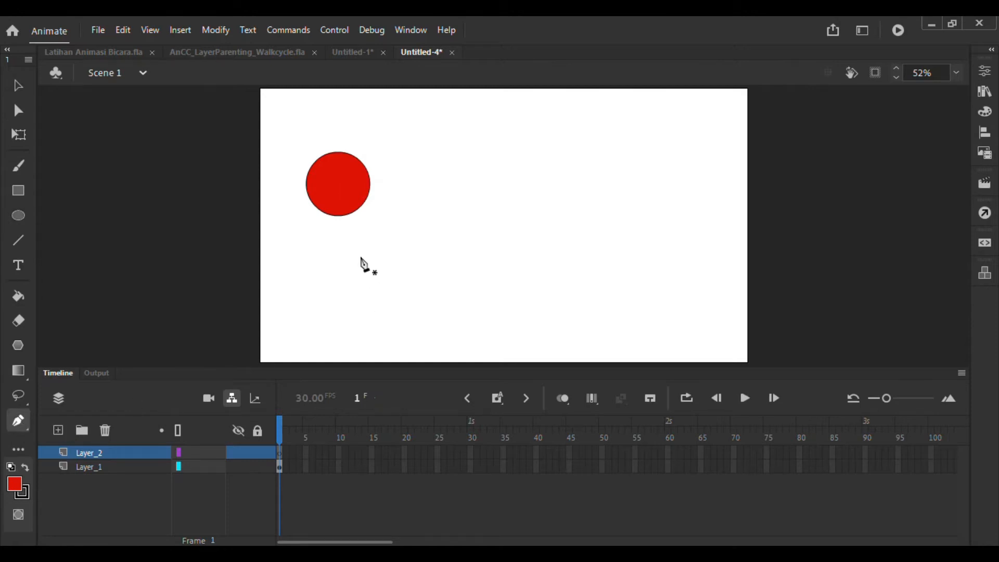
left_click(372, 128)
left_click(409, 126)
left_click_drag(419, 156, 442, 197)
left_click_drag(383, 252, 382, 251)
left_click_drag(396, 287, 545, 254)
left_click_drag(561, 206, 502, 177)
left_click_drag(558, 145, 654, 139)
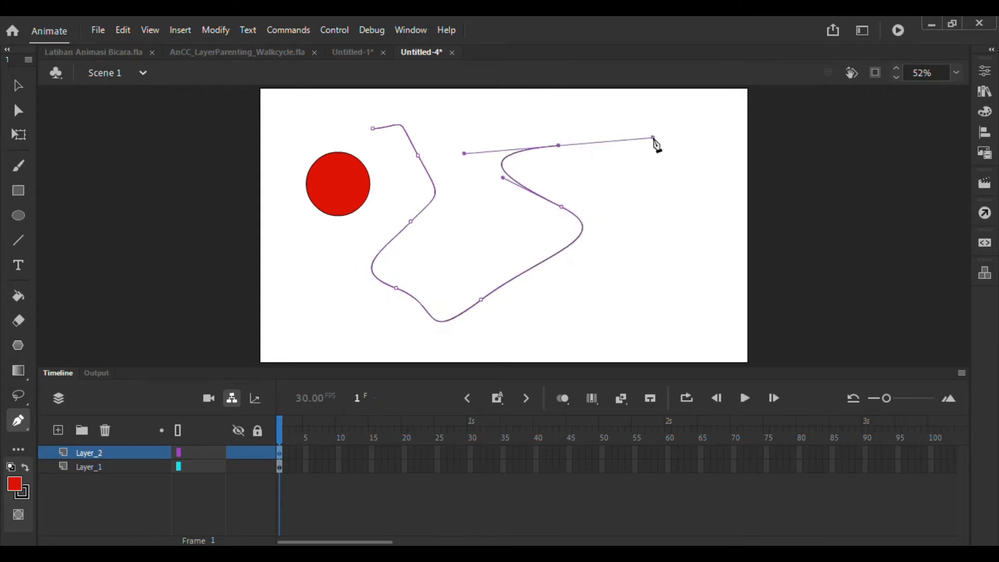
left_click_drag(679, 224, 702, 269)
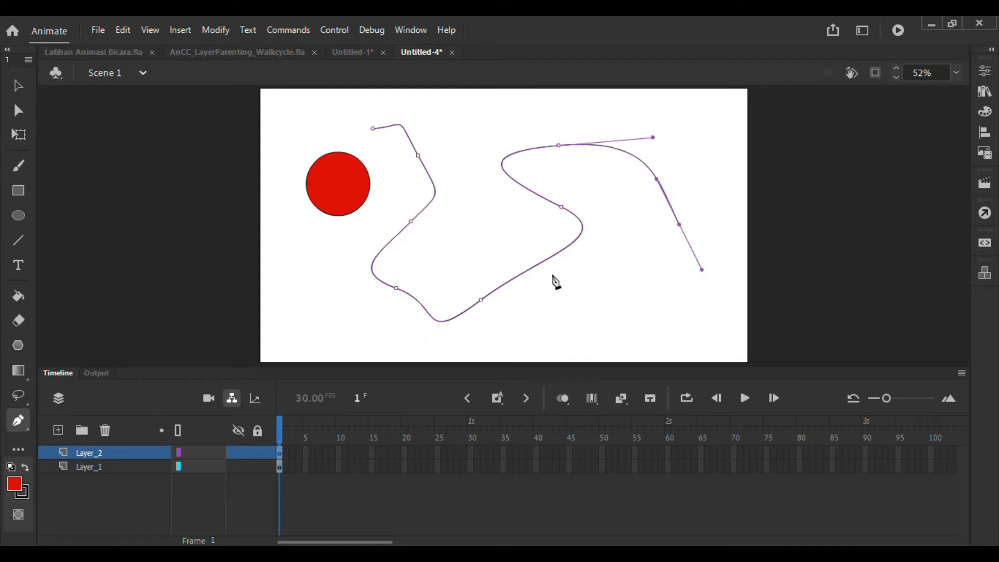
left_click(18, 85)
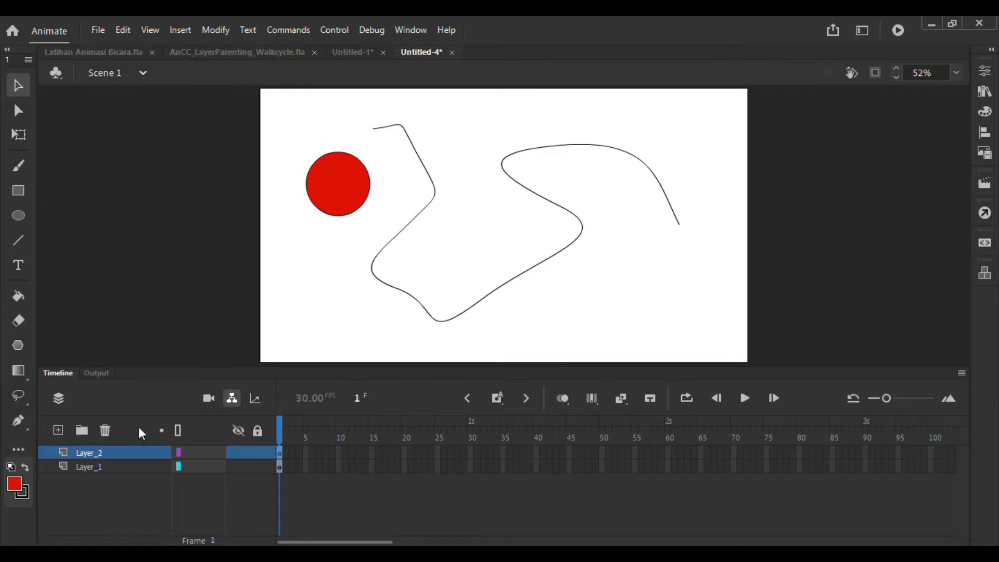
Step: Turn Layer_2, which holds the winding path, into a guide layer
left_click(112, 461)
left_click(112, 452)
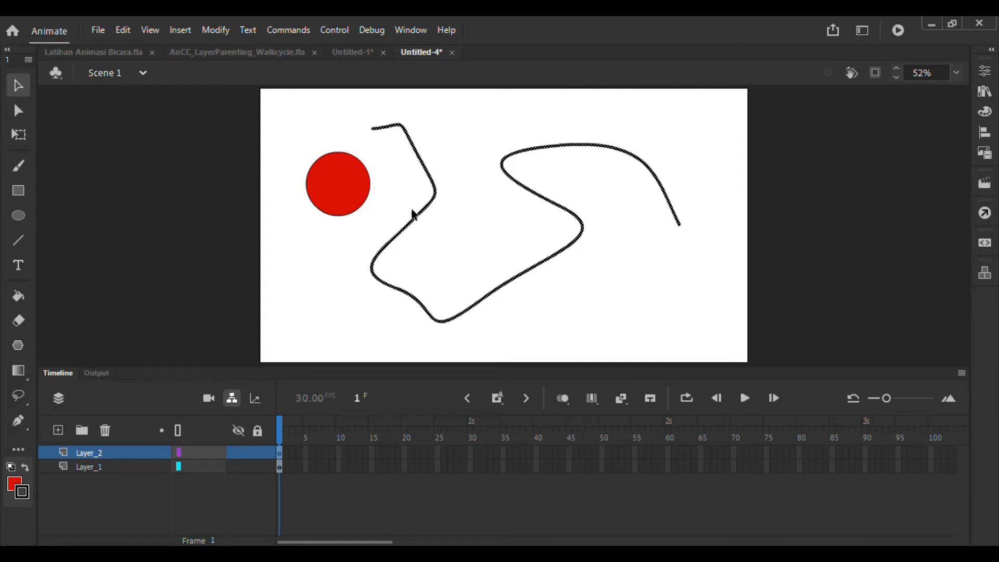
right_click(118, 451)
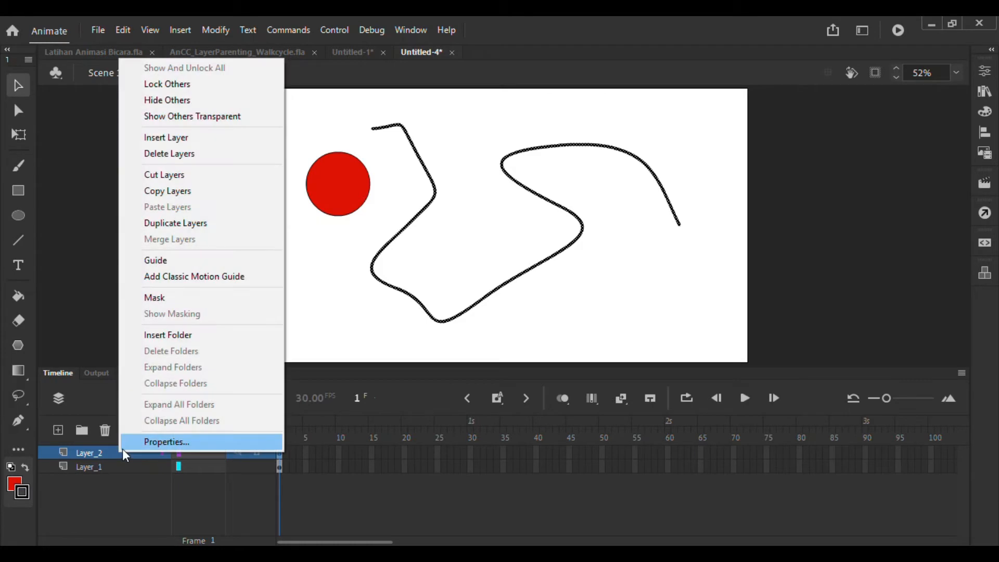
left_click(187, 262)
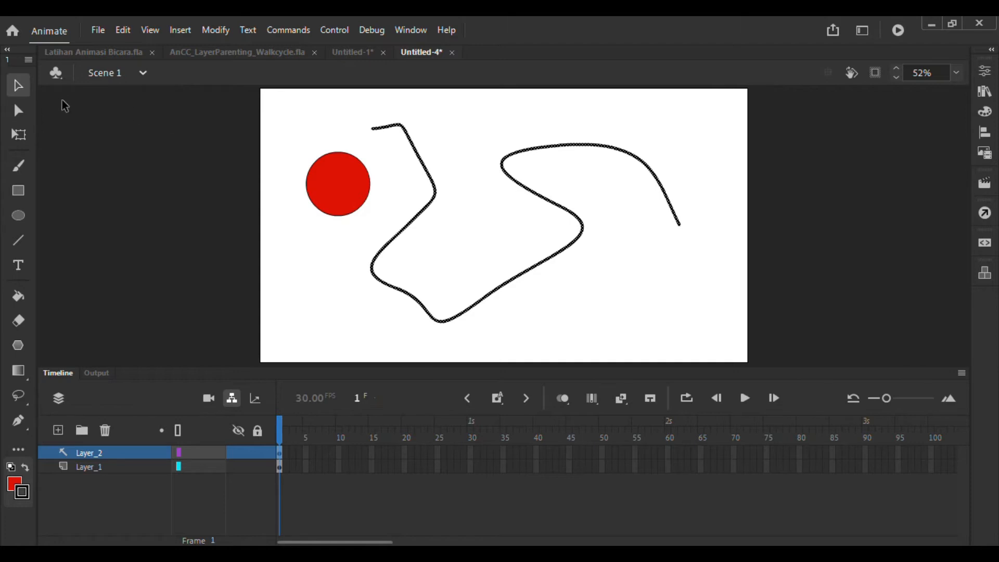
Step: Center the red circle on the path's starting point and nest its layer, Layer_1, under the Layer_2 guide
left_click(347, 176)
left_click_drag(352, 162, 381, 120)
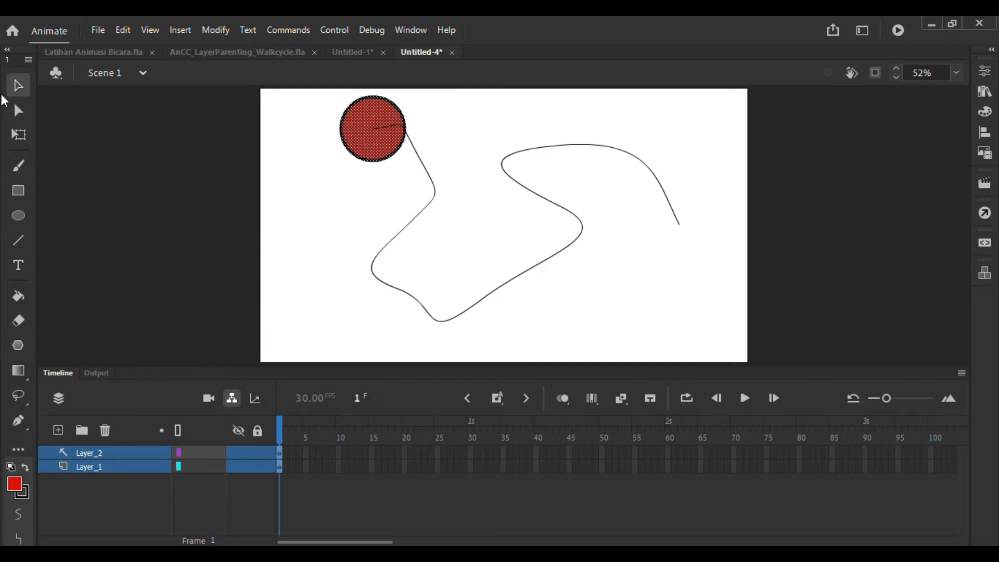
left_click(315, 162)
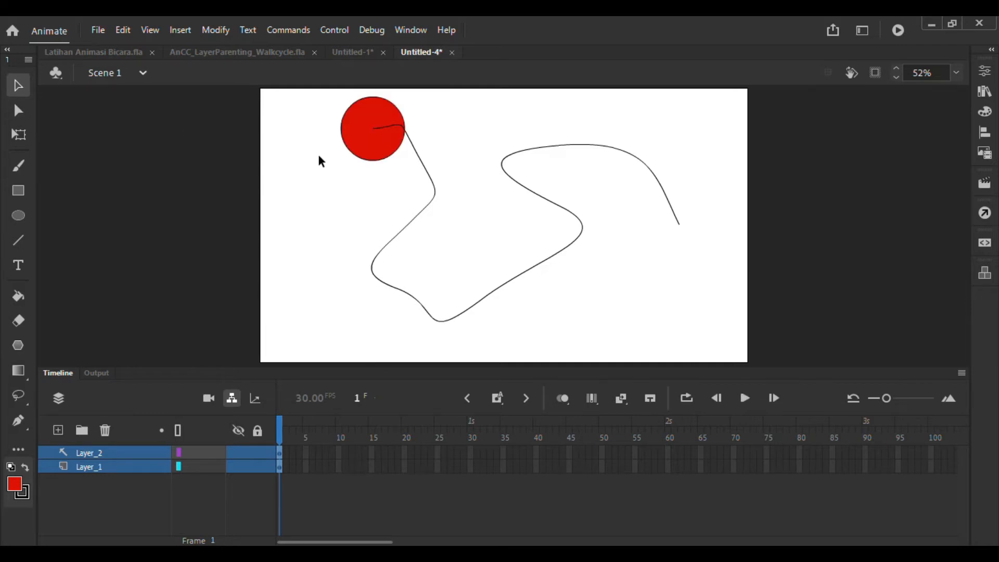
left_click(112, 468)
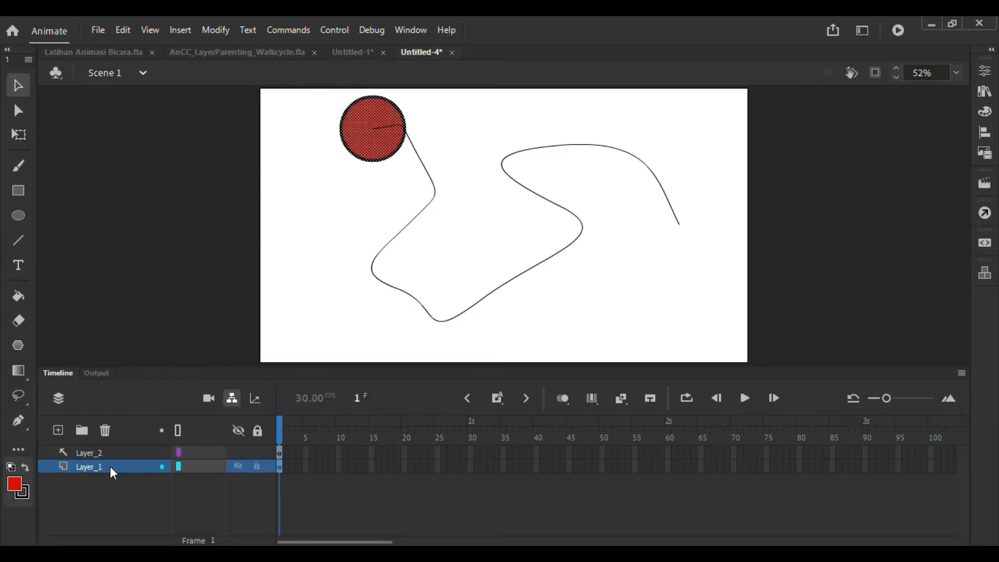
left_click_drag(123, 469, 126, 465)
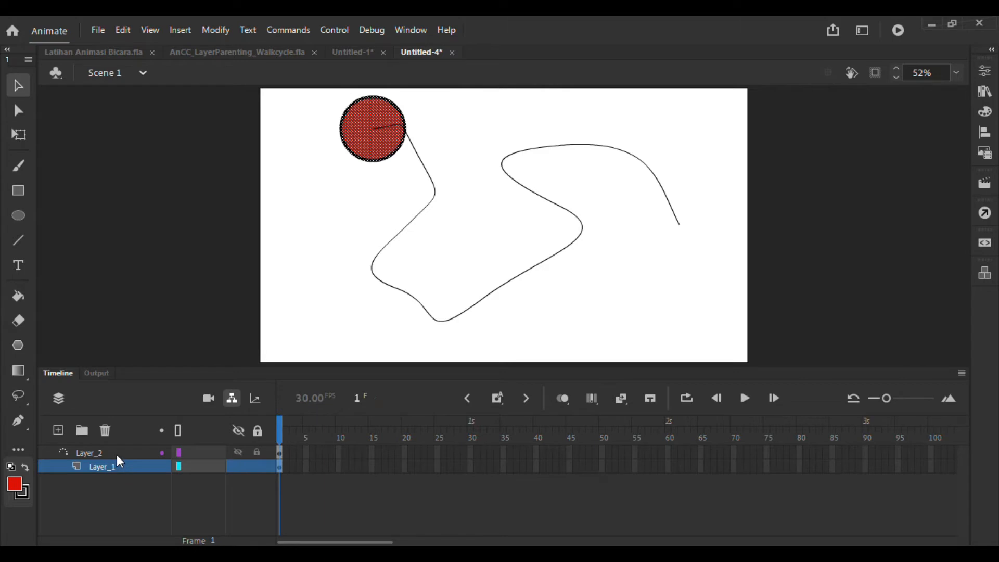
Step: Insert keyframes at frame 45 on both Layer_1 and Layer_2
left_click(571, 467)
left_click_drag(569, 458, 569, 453)
right_click(570, 453)
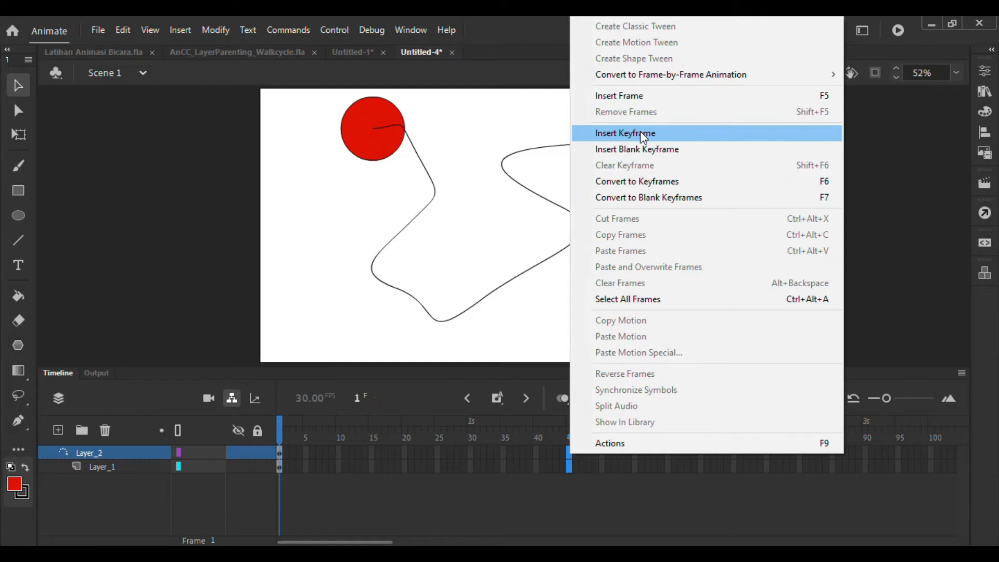
left_click(639, 131)
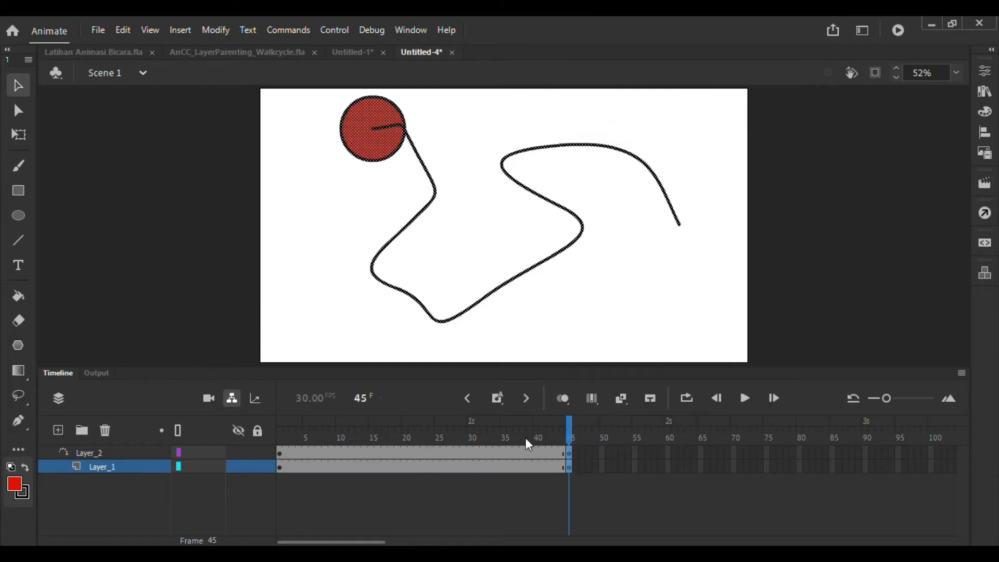
Step: Create a classic tween on Layer_1, accepting symbol conversion, and move the circle to the path's far end at frame 45
left_click(523, 468)
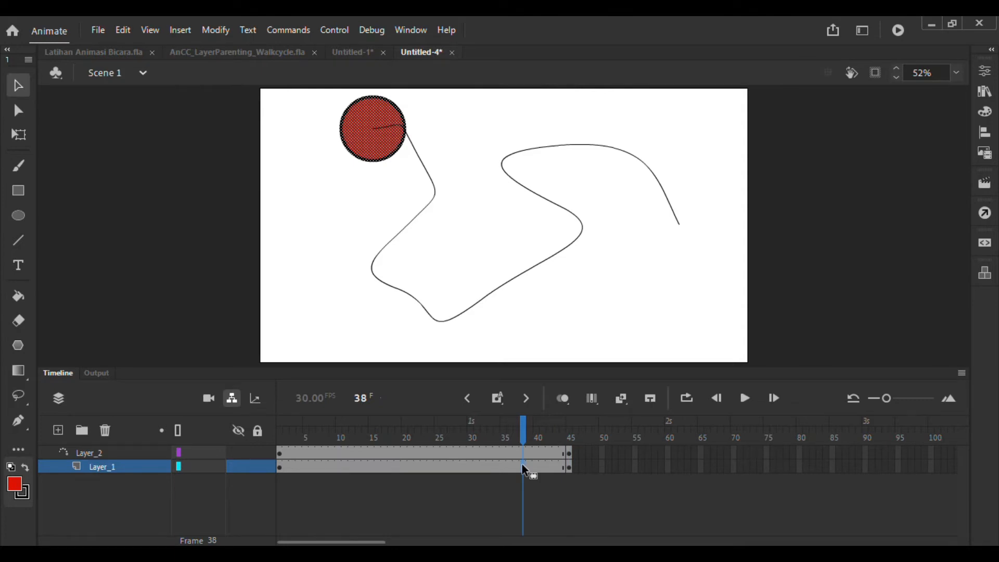
right_click(524, 470)
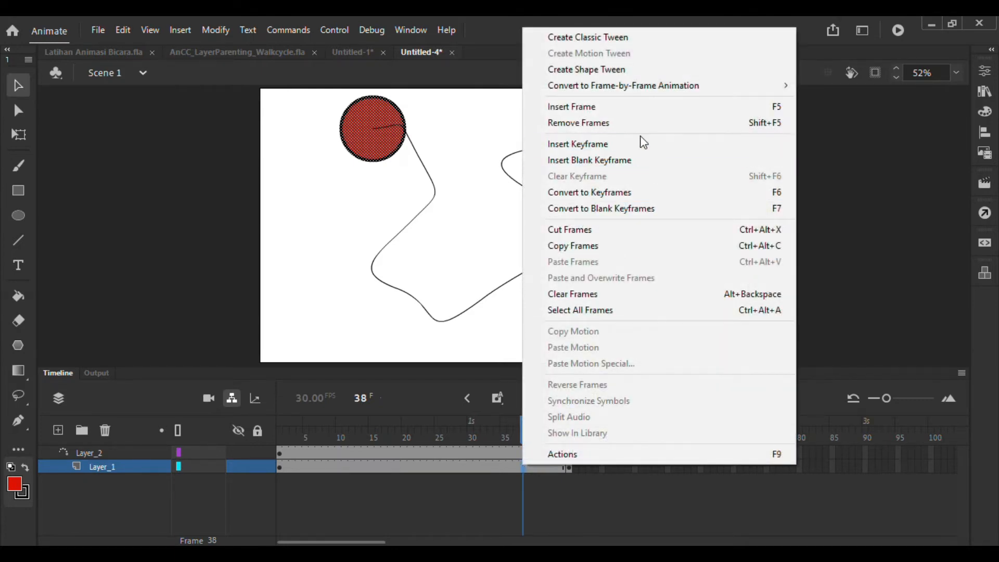
left_click(606, 36)
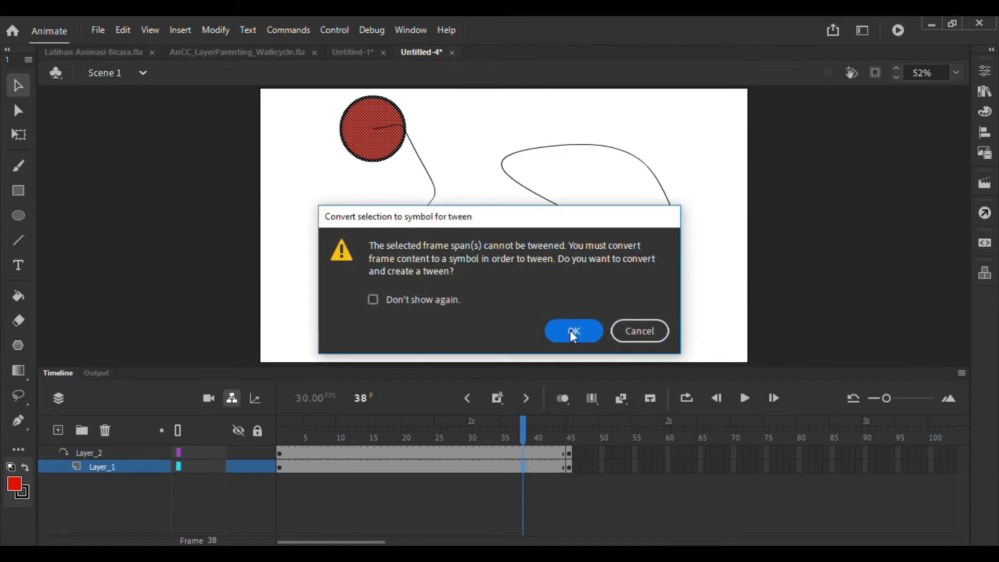
left_click(572, 335)
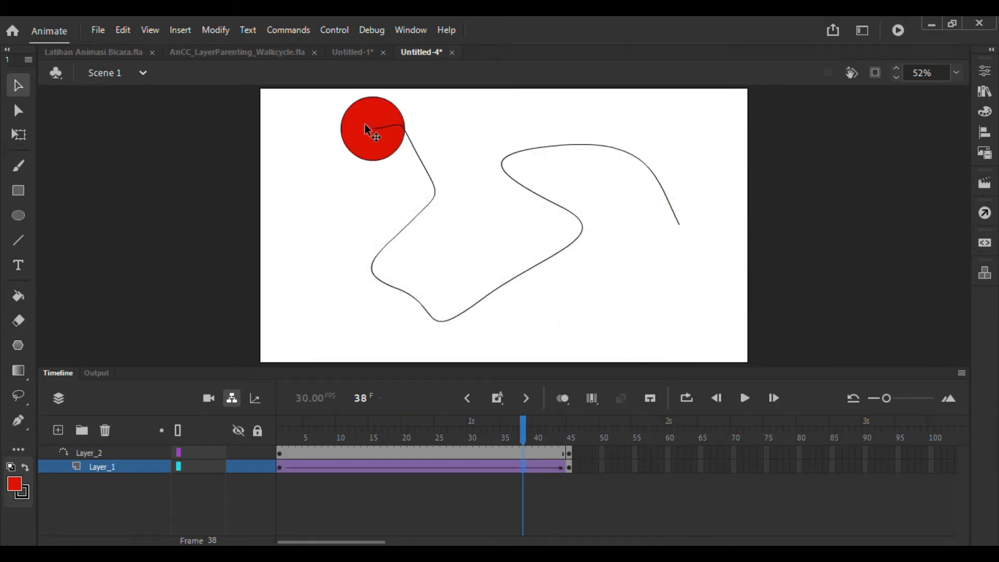
left_click(568, 467)
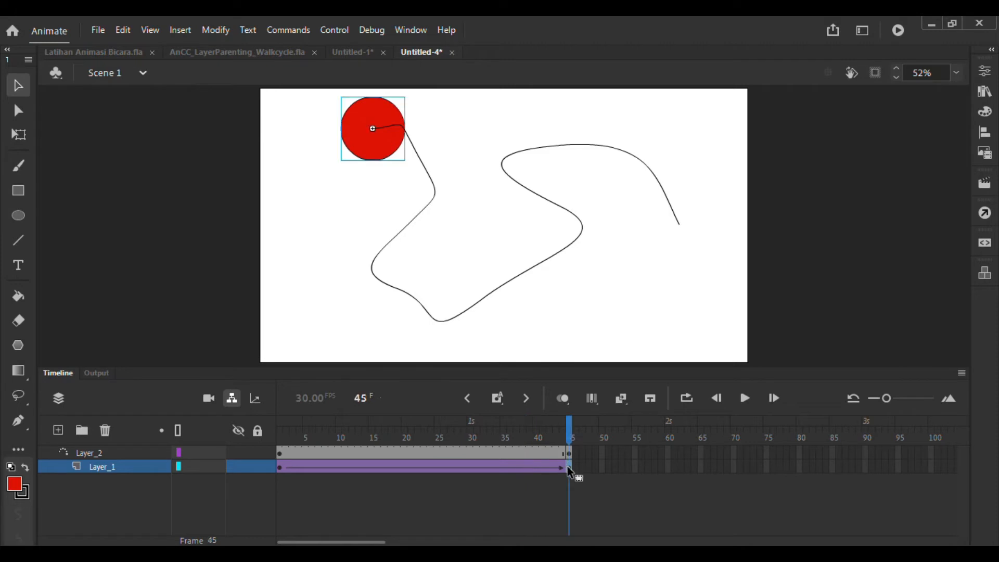
left_click_drag(363, 135, 672, 233)
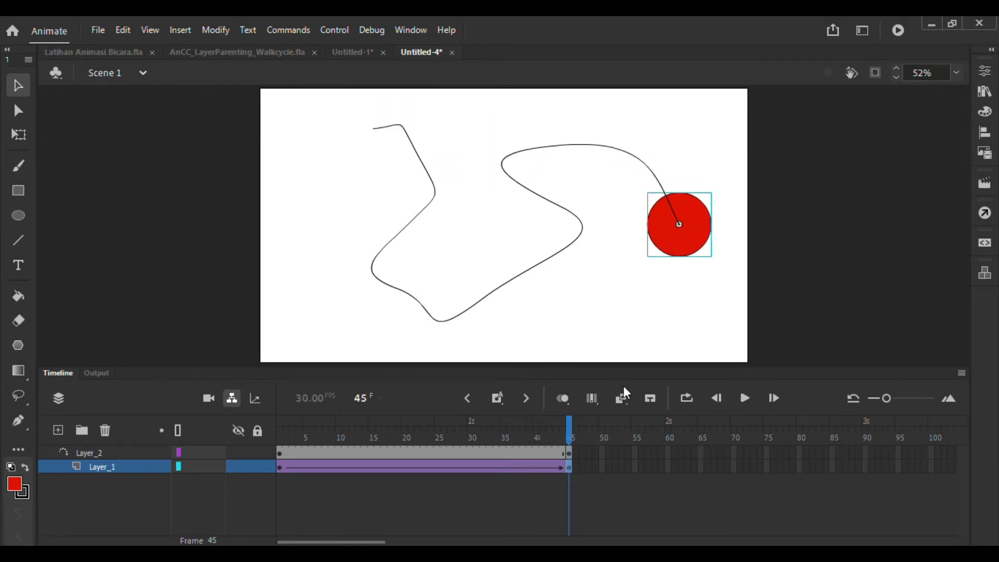
Step: Preview the circle's guided motion in the timeline and in a test movie window
left_click(746, 398)
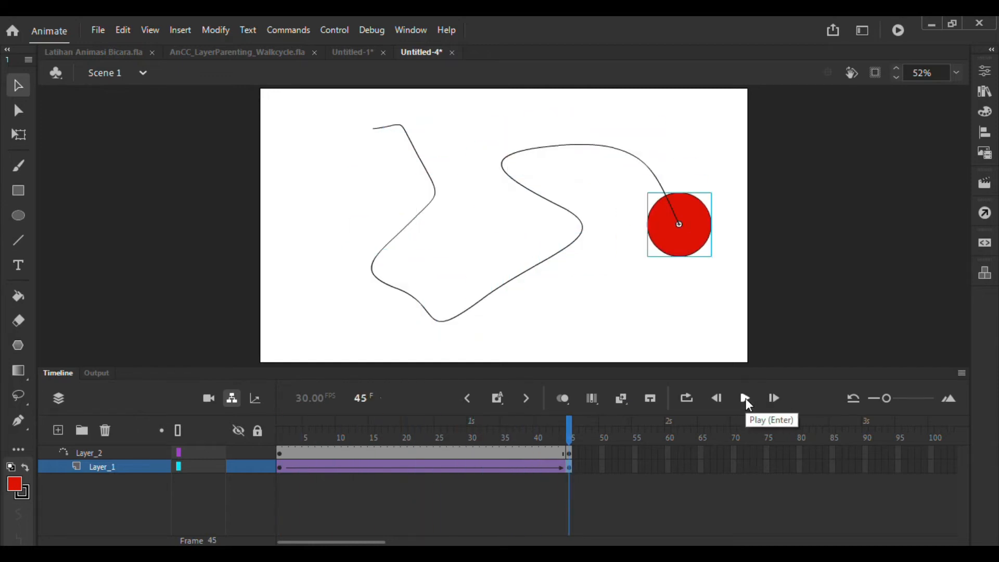
key("ctrl+Return")
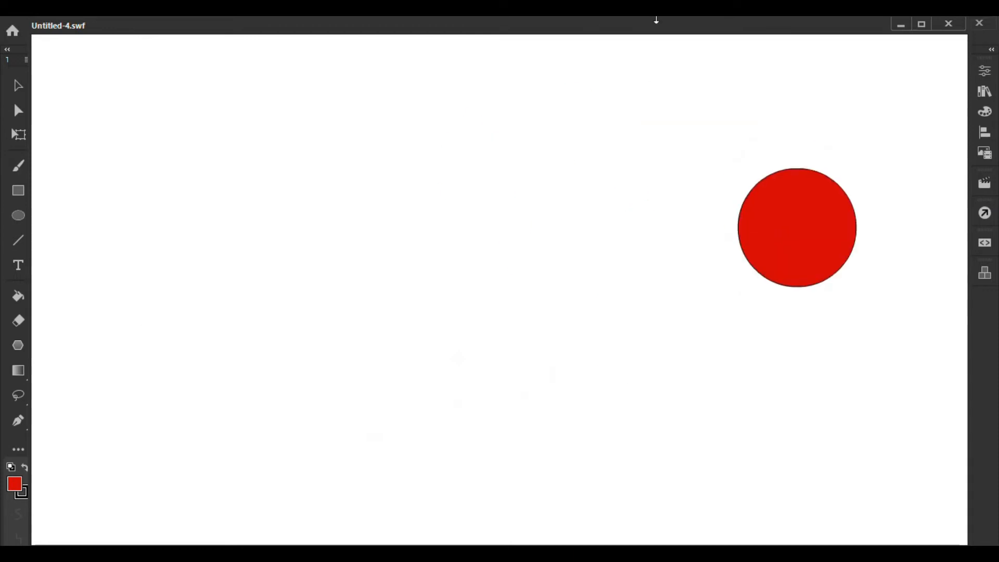
left_click(946, 26)
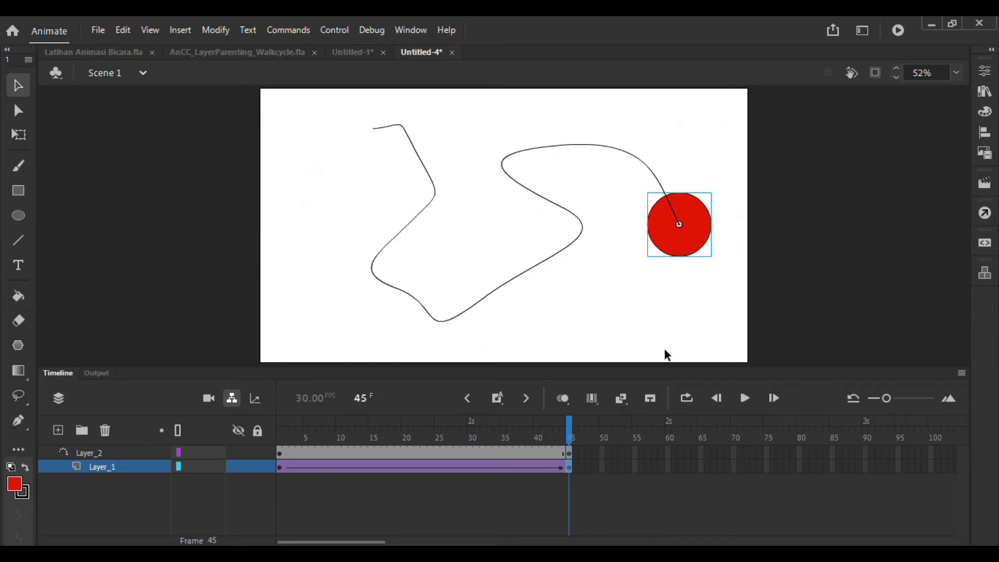
left_click(745, 399)
Step: Add a second scene and draw a small horizontal green rectangle in the upper-left part of its stage
left_click(984, 183)
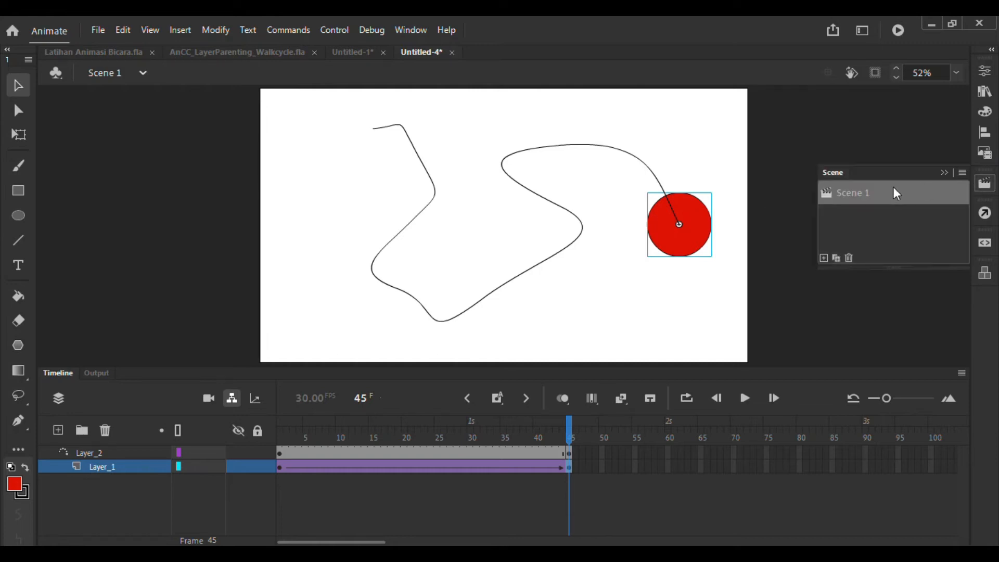
left_click(822, 258)
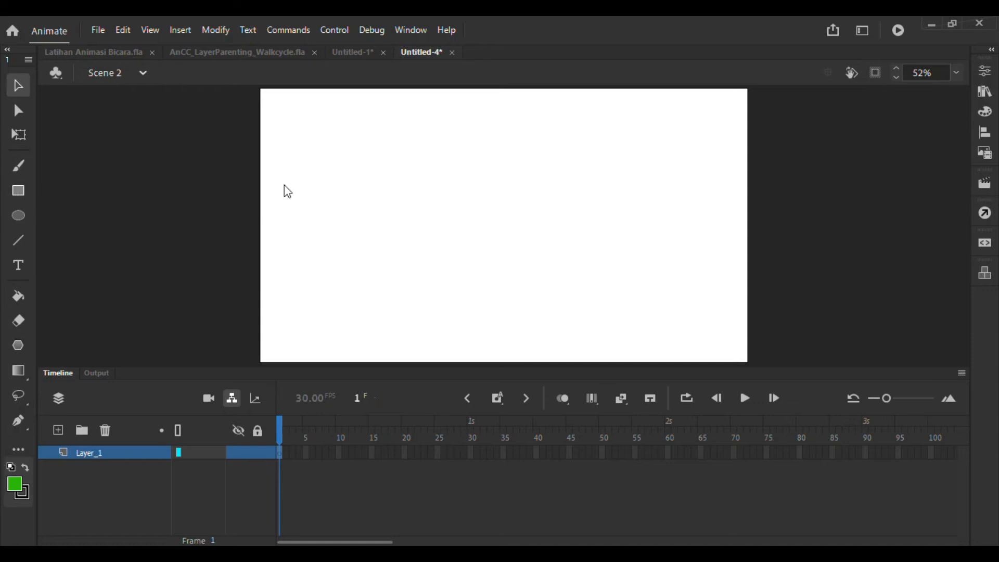
key("r")
left_click_drag(369, 158, 448, 192)
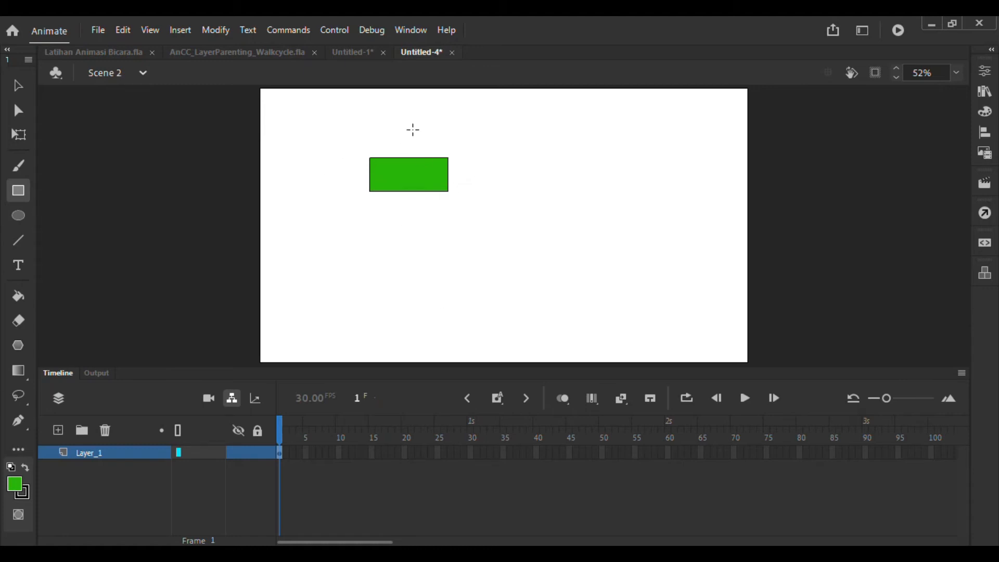
Step: Add a new layer, draw a narrow vertical green rectangle below the first one, and center it to form a T shape
left_click(58, 429)
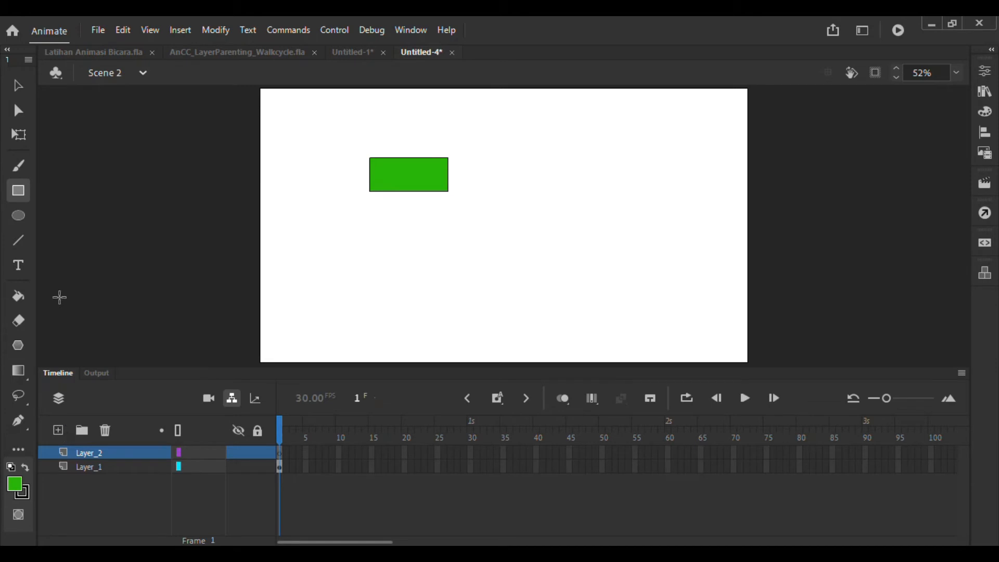
left_click_drag(409, 191, 427, 291)
left_click(18, 85)
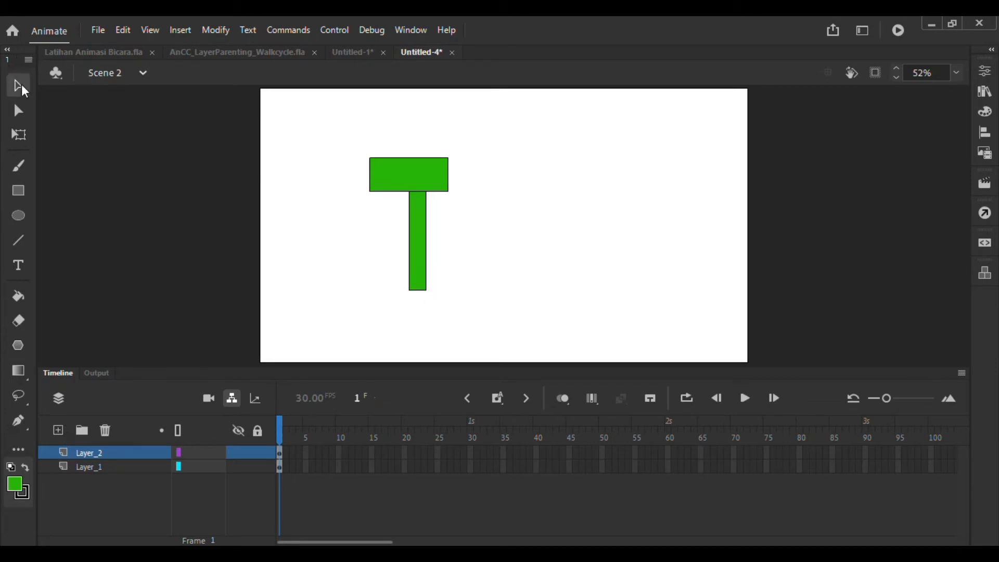
left_click(423, 211)
left_click_drag(421, 210, 413, 210)
left_click(461, 250)
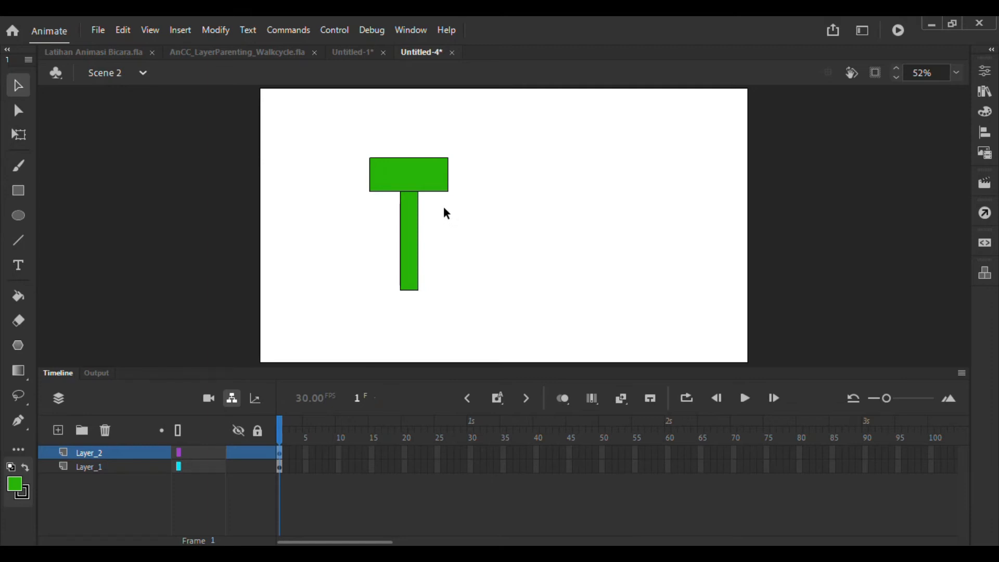
Step: Convert the horizontal green rectangle on Layer_1 into a Graphic symbol named Symbol 1
left_click(110, 465)
left_click(112, 458)
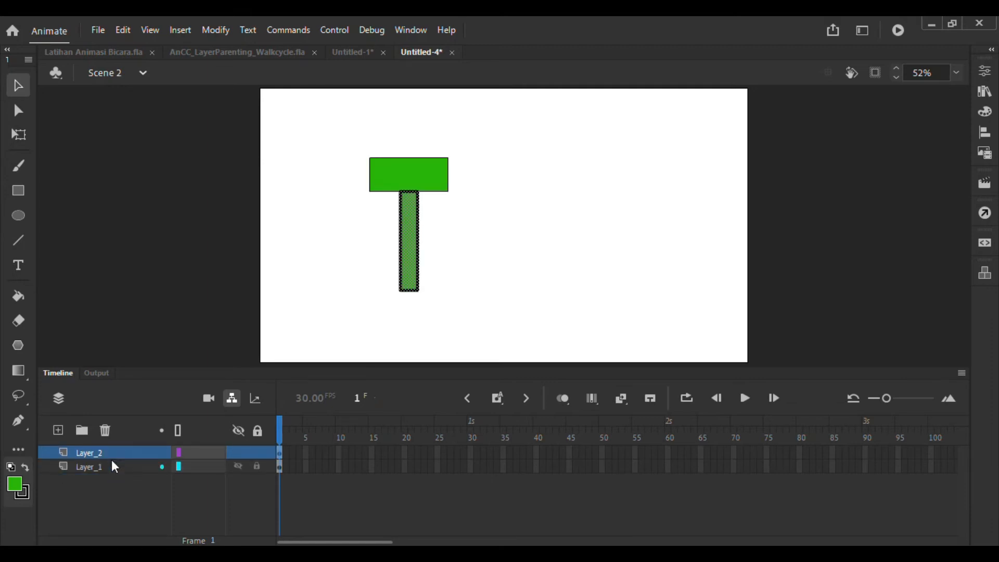
left_click(111, 467)
left_click(111, 452)
left_click(111, 465)
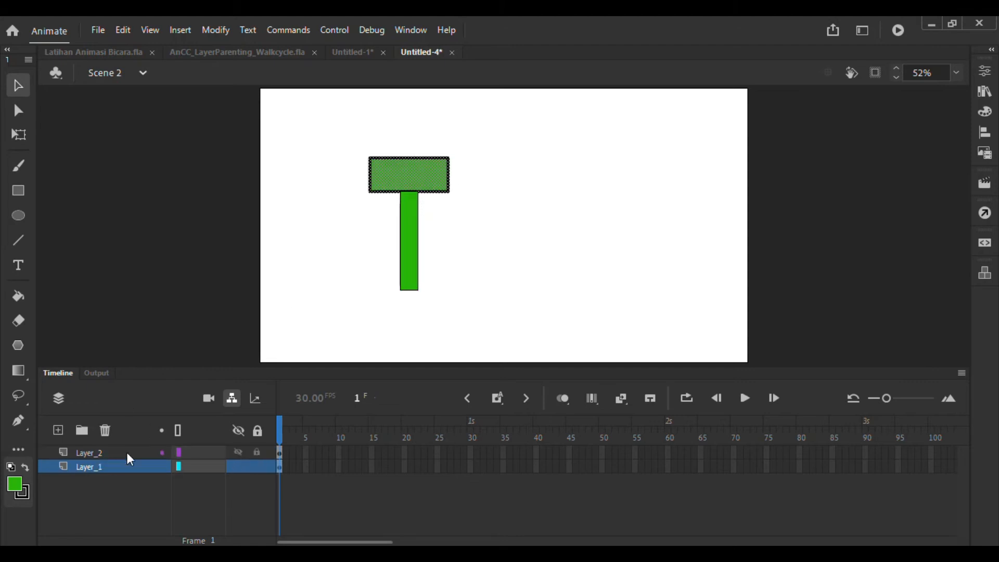
right_click(405, 161)
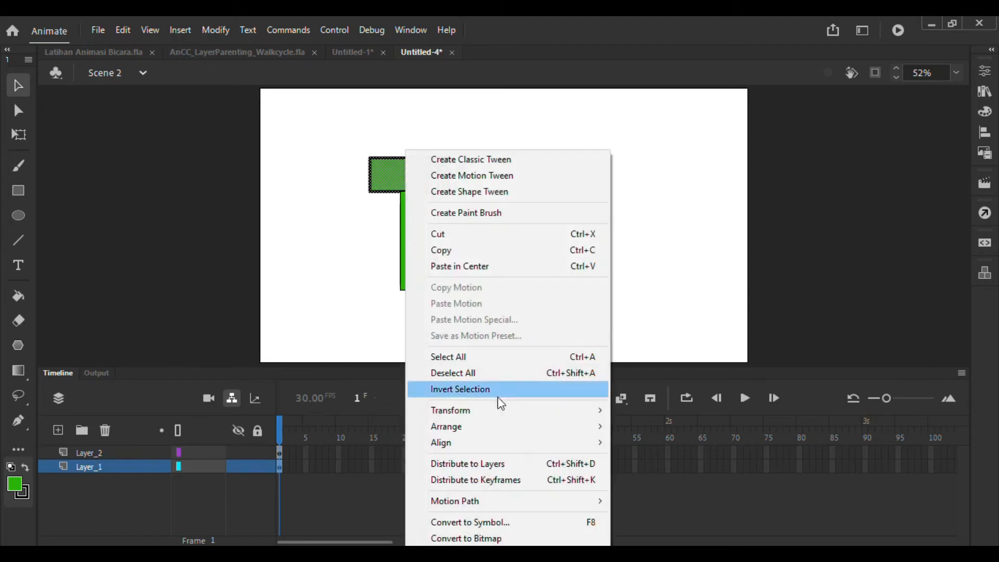
left_click(496, 523)
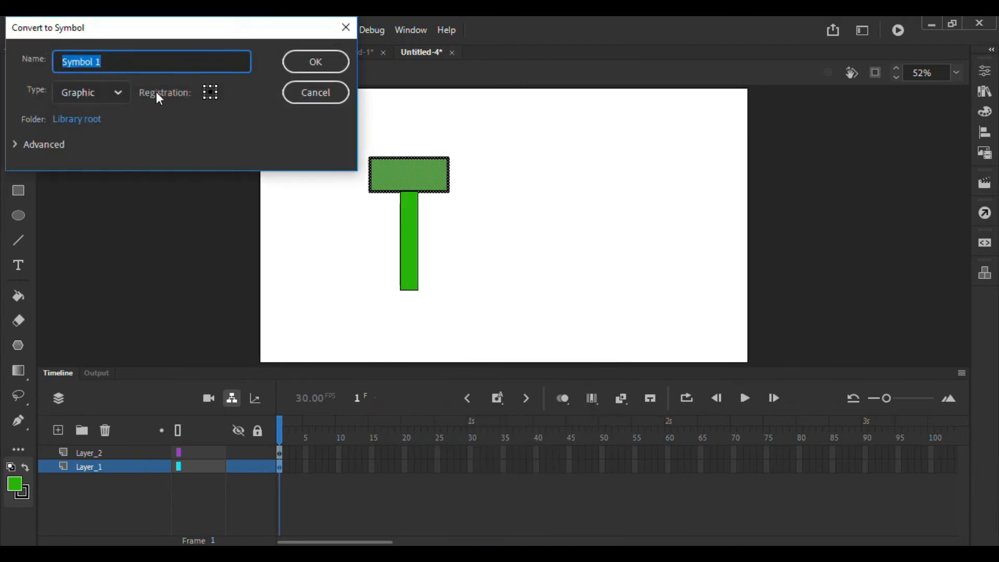
left_click(96, 100)
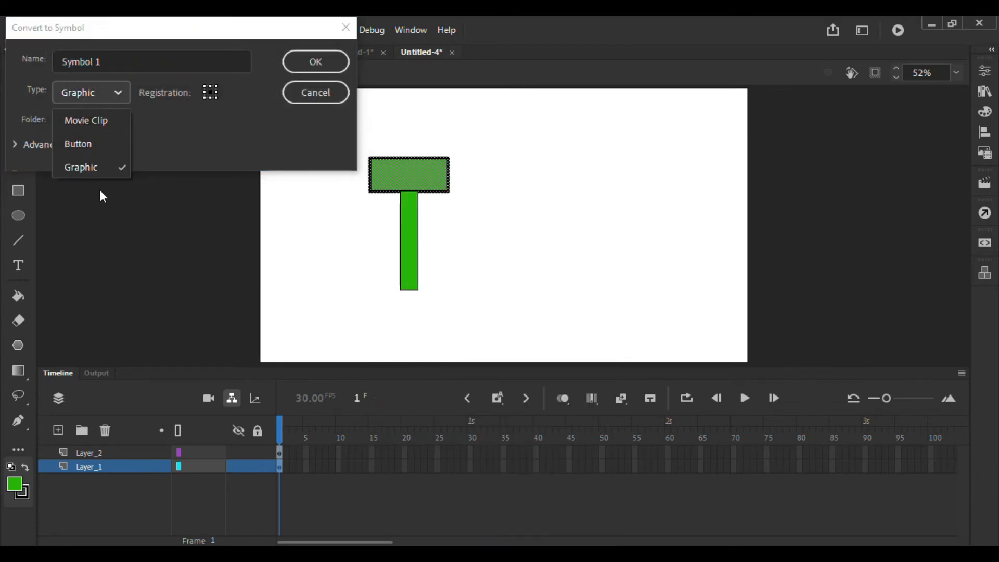
left_click(94, 164)
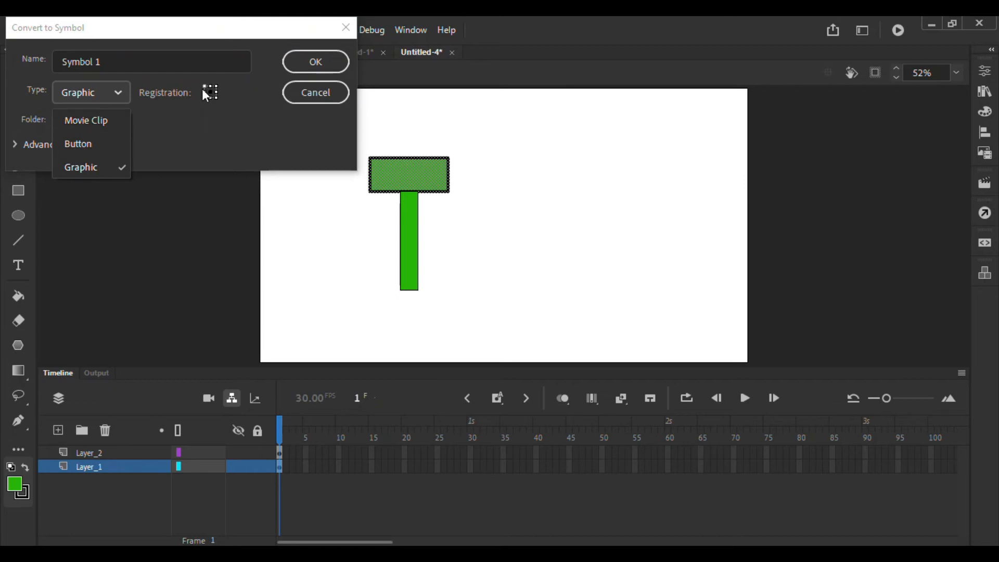
left_click(315, 61)
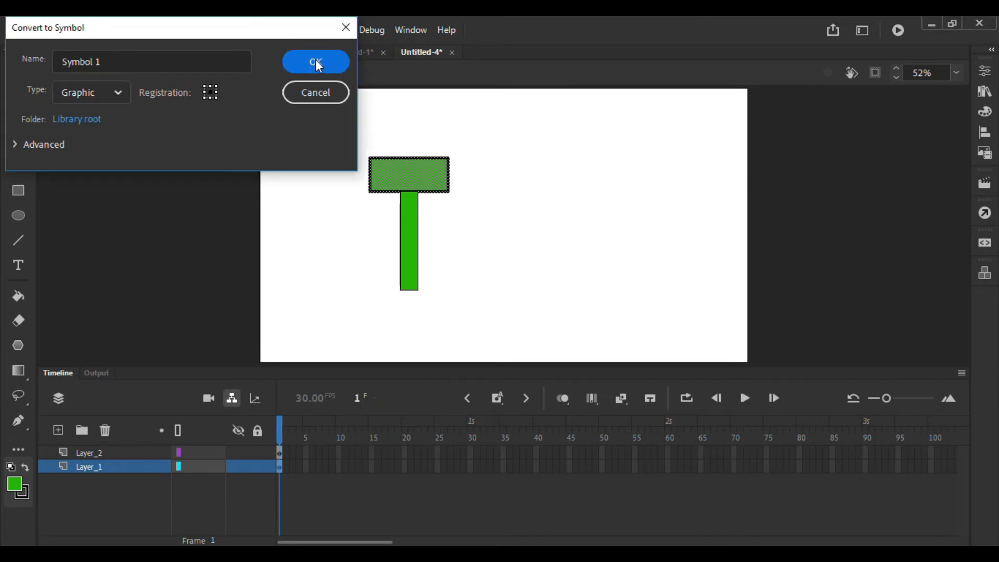
Step: Convert the vertical green rectangle on Layer_2 into a Graphic symbol named Symbol 2
left_click(114, 451)
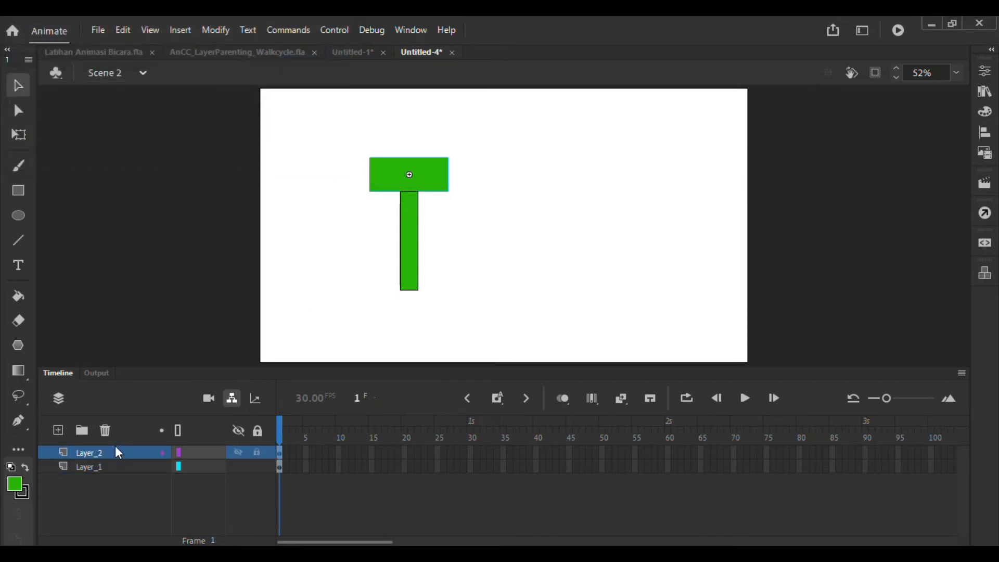
right_click(414, 233)
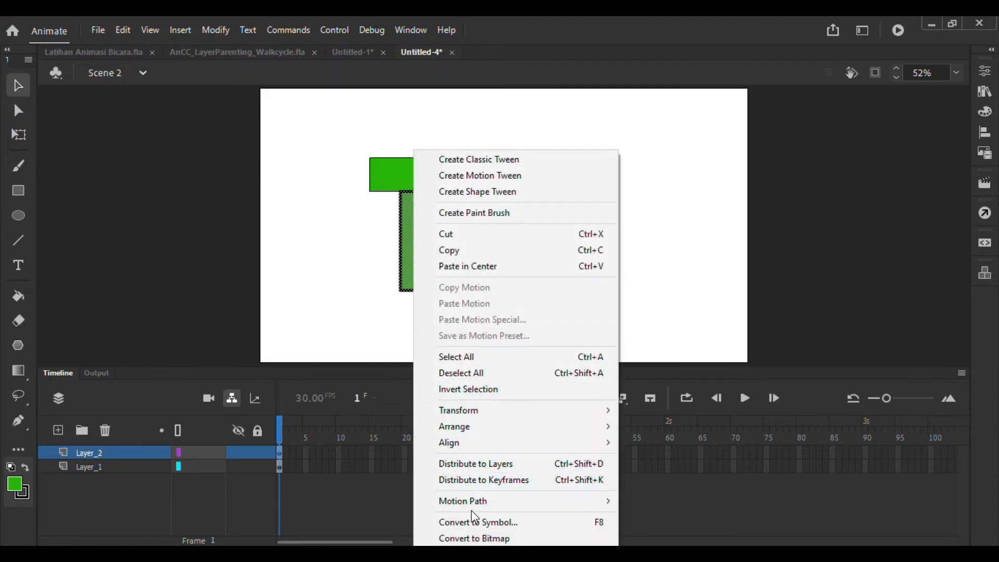
mouse_move(484, 501)
left_click(500, 521)
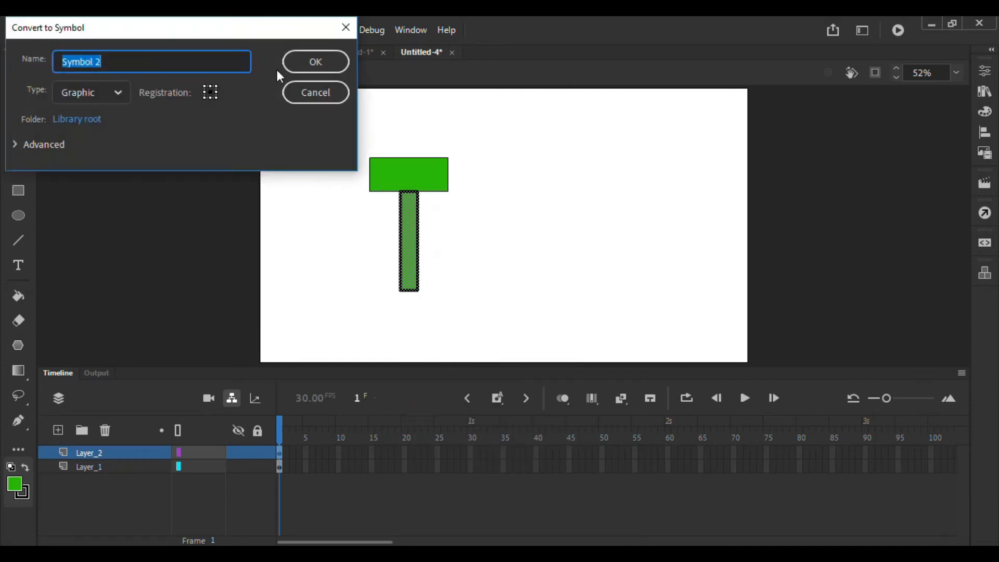
left_click(125, 91)
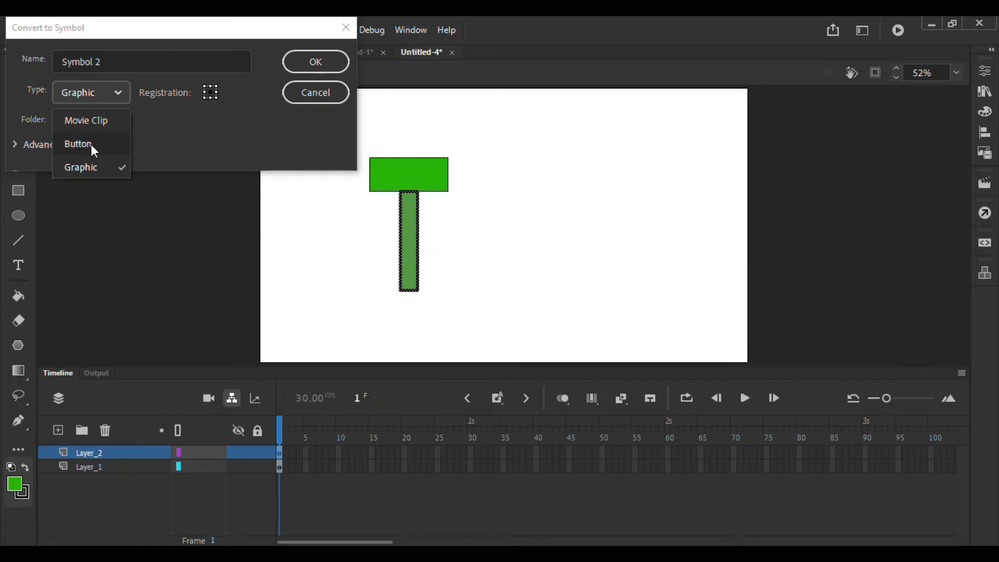
left_click(233, 147)
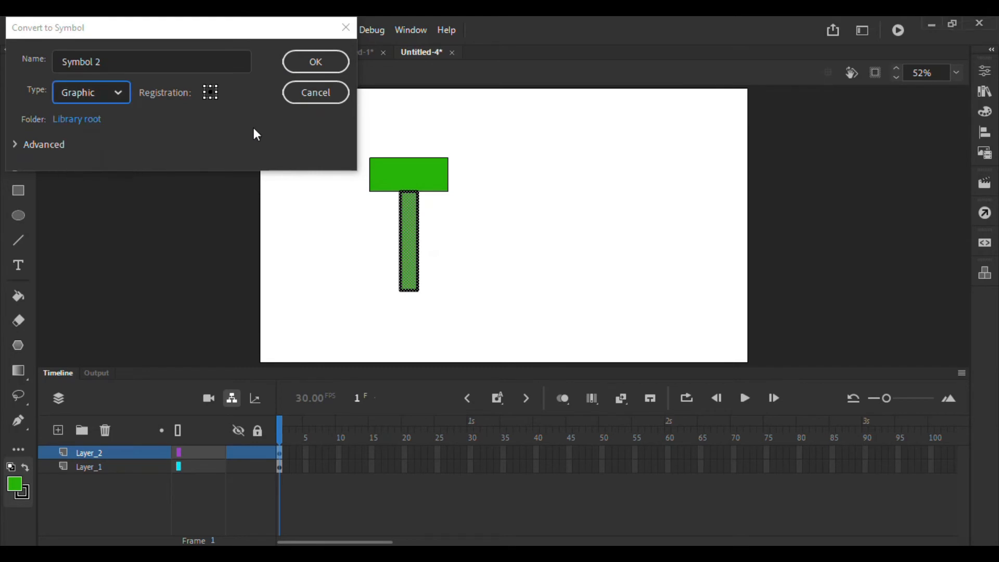
left_click(311, 67)
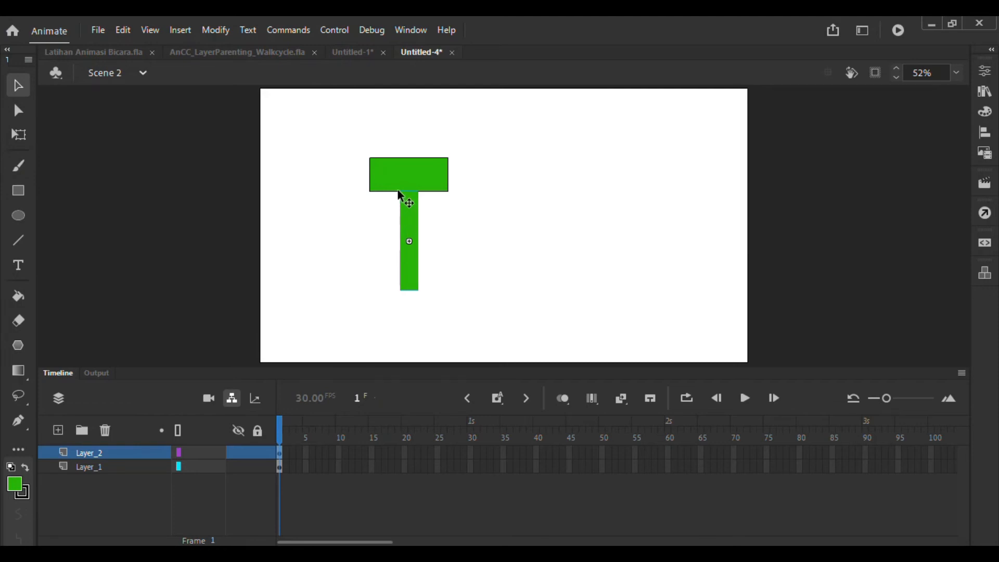
Step: Use Free Transform to move the vertical rectangle's transformation point to its bottom edge
left_click(395, 174)
left_click(405, 212)
key("q")
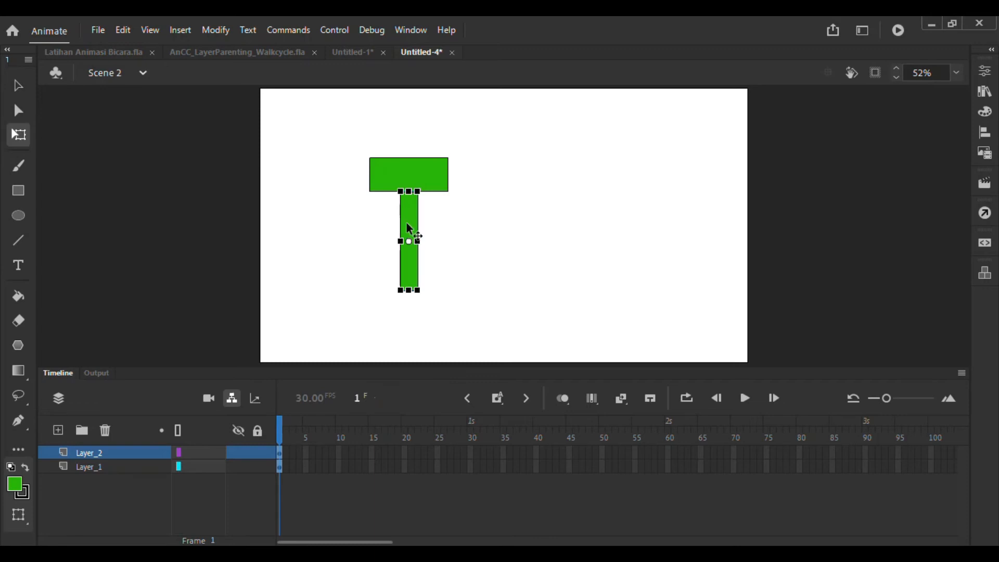
left_click_drag(410, 274, 409, 290)
Step: Move the horizontal rectangle's transformation point to its bottom edge and the vertical rectangle's transformation point to its top edge
left_click(407, 171)
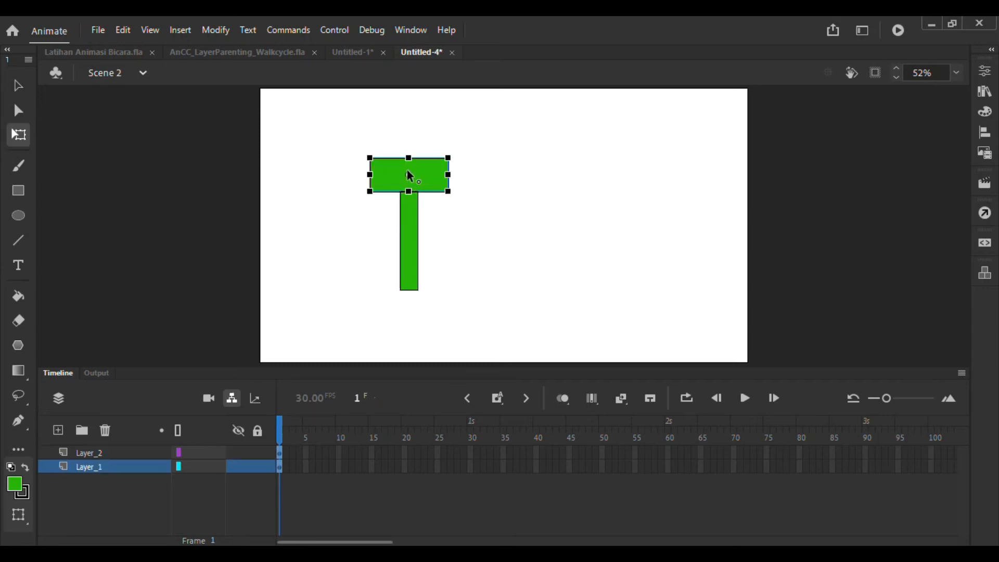
left_click_drag(406, 173, 408, 243)
left_click_drag(409, 199, 409, 182)
left_click(410, 264)
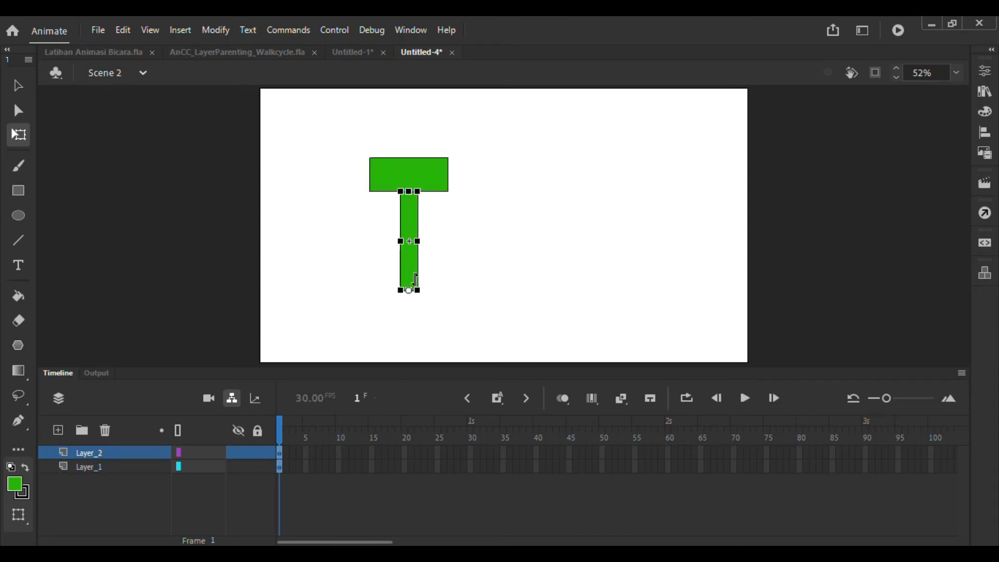
left_click_drag(410, 291, 404, 206)
Step: Try rotating the vertical and the horizontal rectangle separately around their transformation points, returning each to its original angle
left_click_drag(424, 299, 352, 316)
left_click(103, 467)
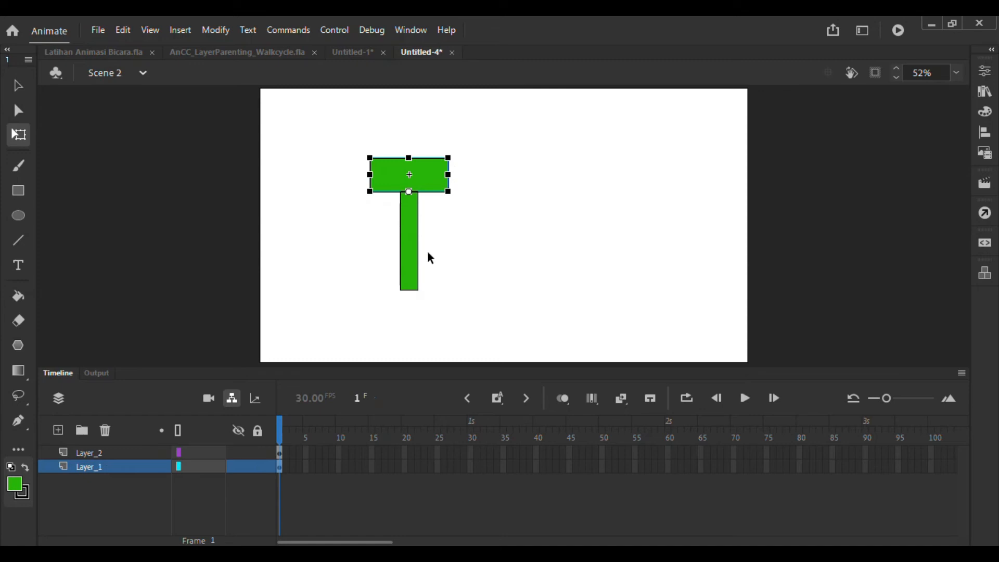
left_click_drag(453, 144, 510, 107)
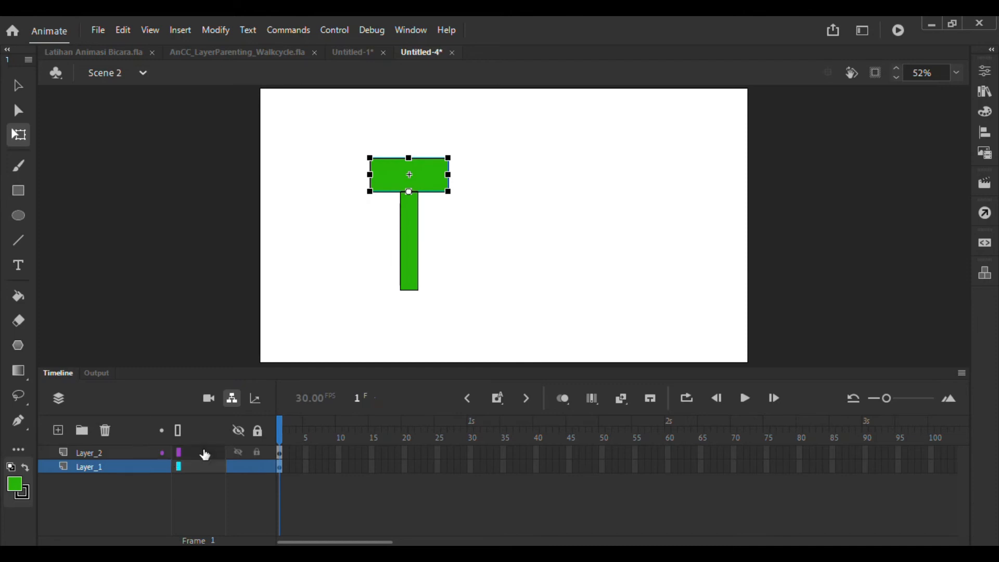
left_click(232, 402)
left_click(231, 402)
left_click(232, 402)
left_click(231, 402)
left_click(232, 401)
left_click(231, 402)
left_click(232, 402)
left_click(231, 402)
left_click(231, 402)
left_click(231, 402)
left_click(232, 402)
left_click(229, 402)
Step: Link Layer_2 as a child of Layer_1 in the layer parenting view and deselect the artwork
left_click_drag(180, 453, 205, 472)
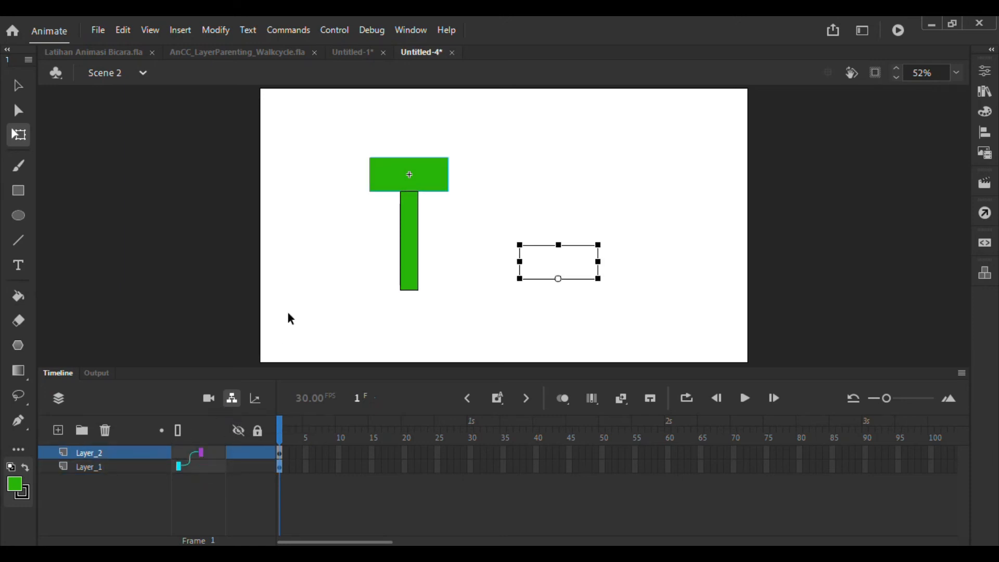
left_click(470, 215)
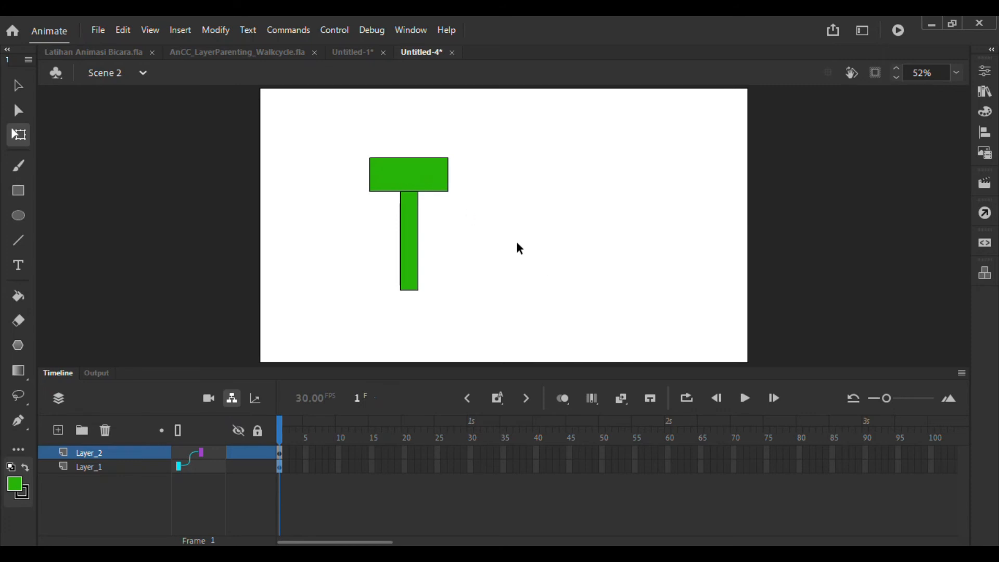
Step: Test the parenting link by rotating the horizontal parent rectangle and the vertical child rectangle, returning both to their original angles
left_click(443, 180)
left_click_drag(459, 163, 540, 85)
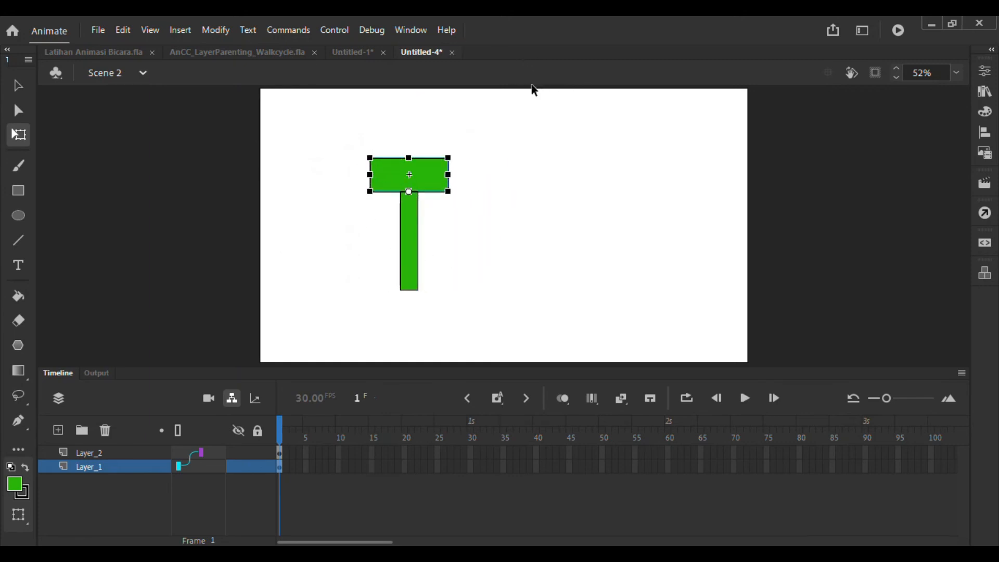
left_click(111, 448)
left_click(410, 260)
left_click_drag(424, 303, 428, 339)
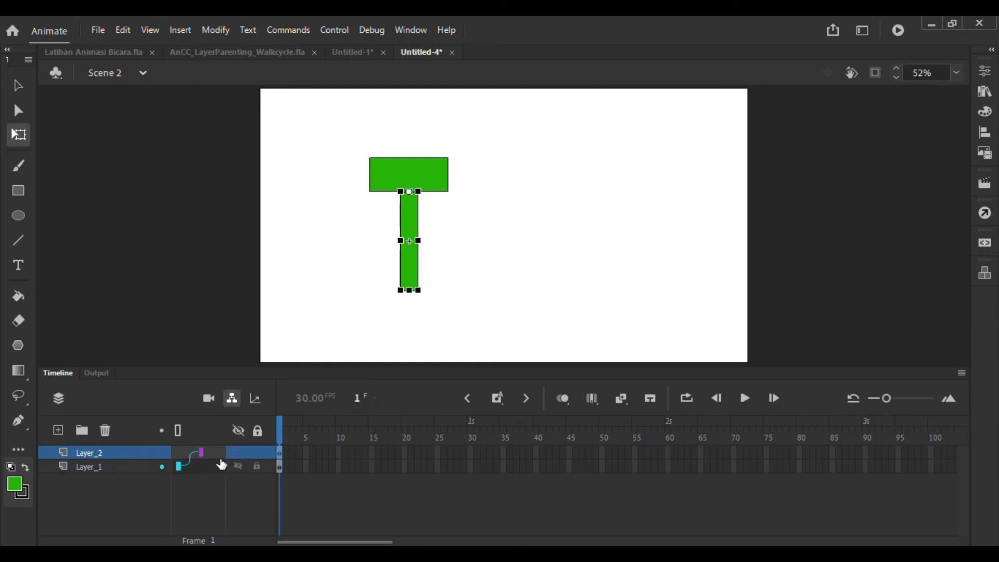
Step: Move the transformation points of both the Layer_1 and Layer_2 rectangles to the bottom end of the vertical rectangle
left_click(134, 468)
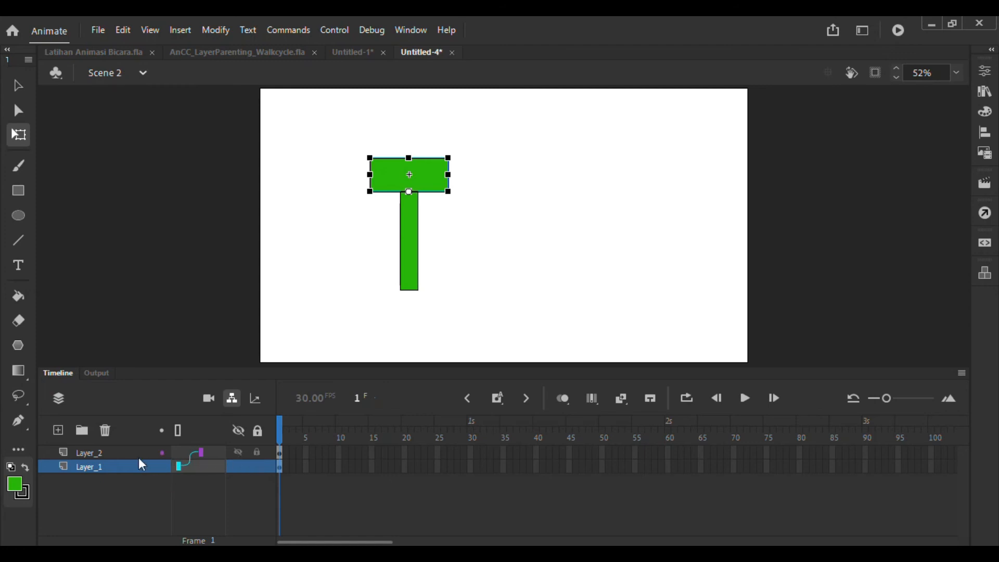
left_click(117, 453)
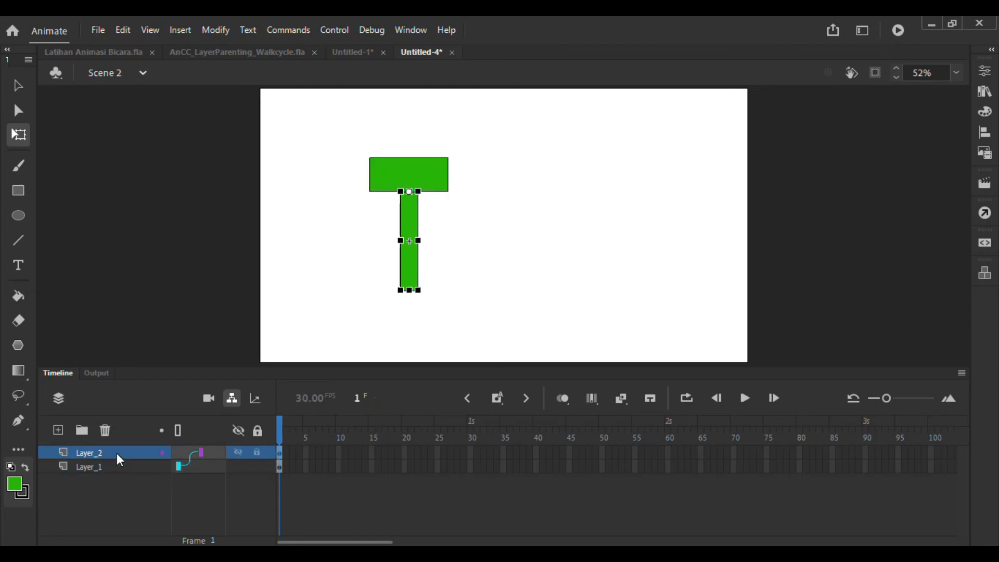
left_click(233, 398)
left_click(126, 466)
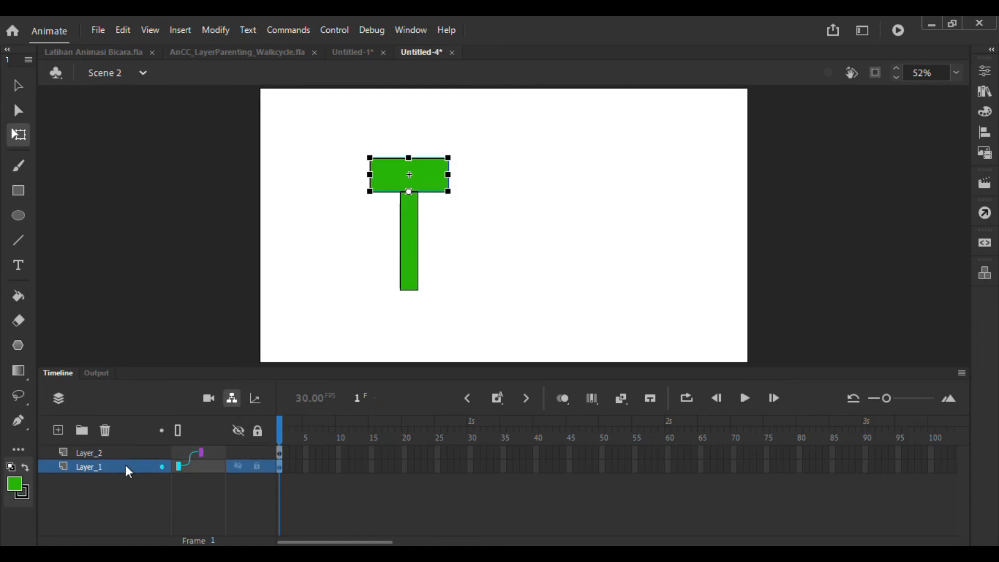
left_click_drag(409, 192, 408, 208)
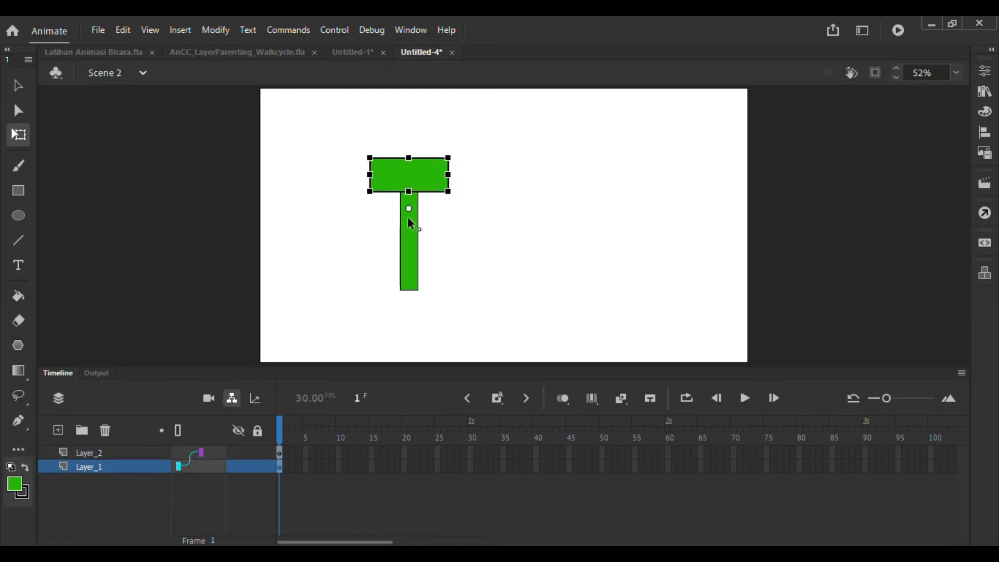
left_click(114, 453)
left_click_drag(409, 191, 410, 289)
Step: Try rotating the vertical and the horizontal rectangle around the shared bottom transformation point, restoring the upright T shape after each
left_click(118, 466)
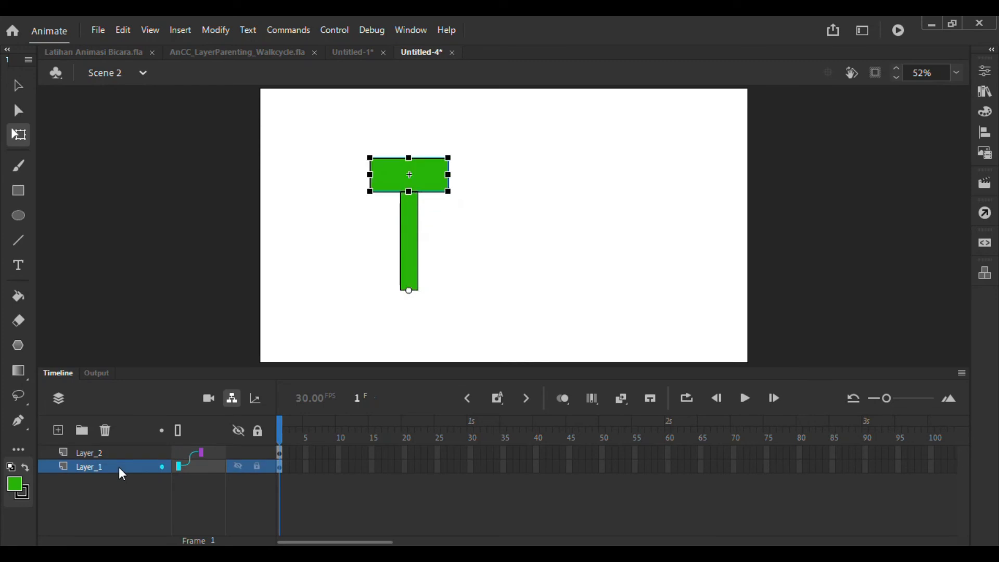
left_click(115, 454)
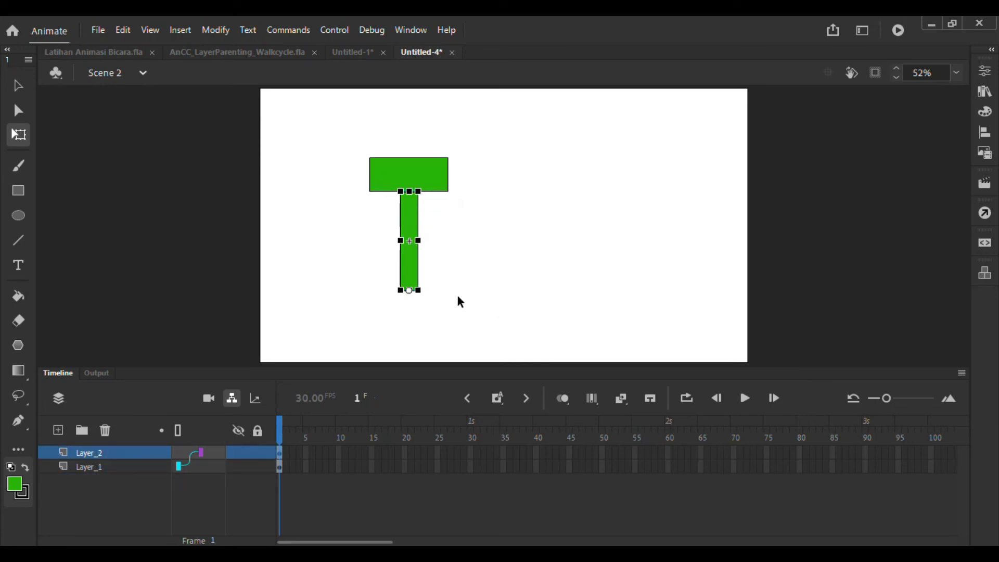
left_click_drag(425, 298, 421, 297)
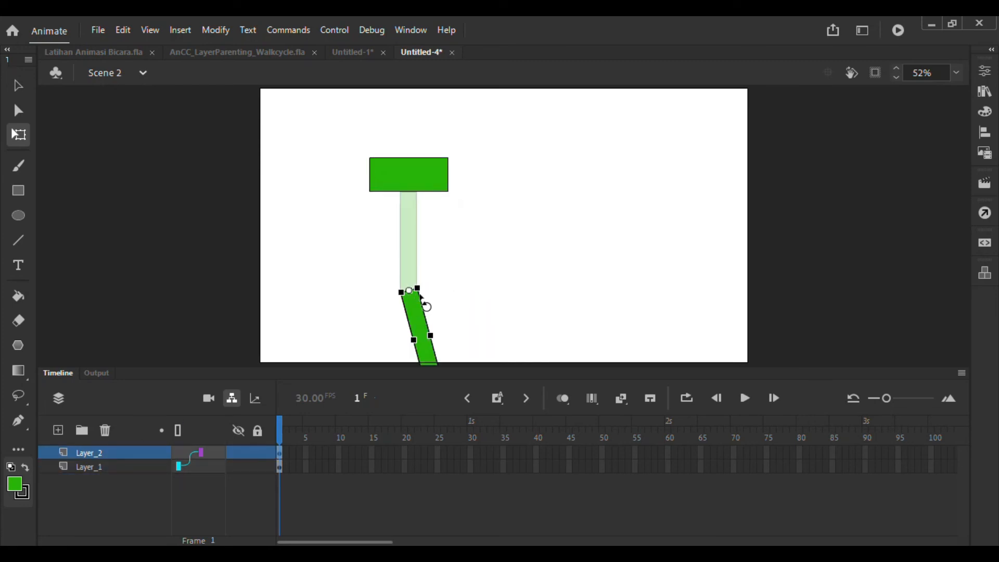
key("ctrl+z")
left_click(431, 163)
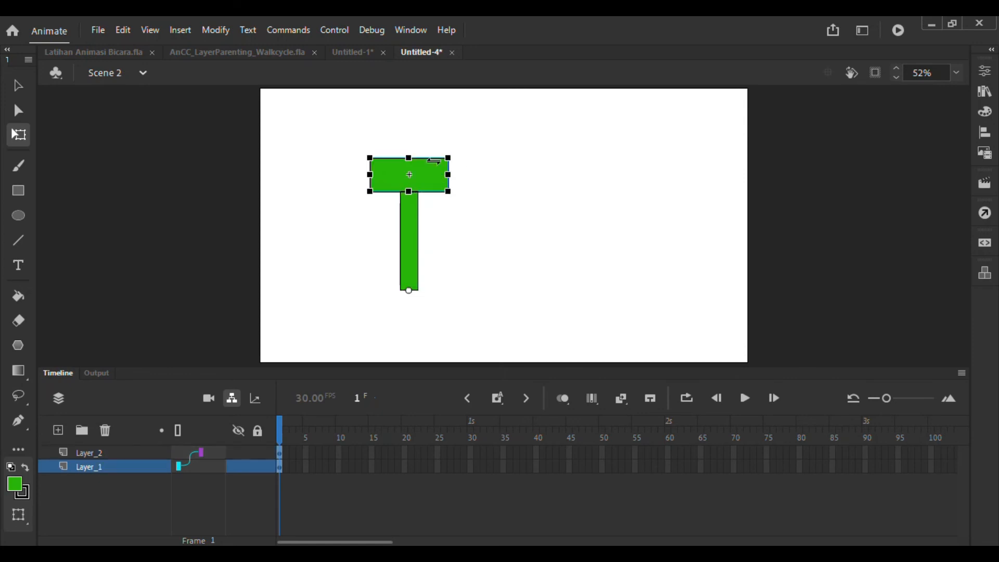
left_click_drag(463, 150, 468, 130)
left_click(469, 271)
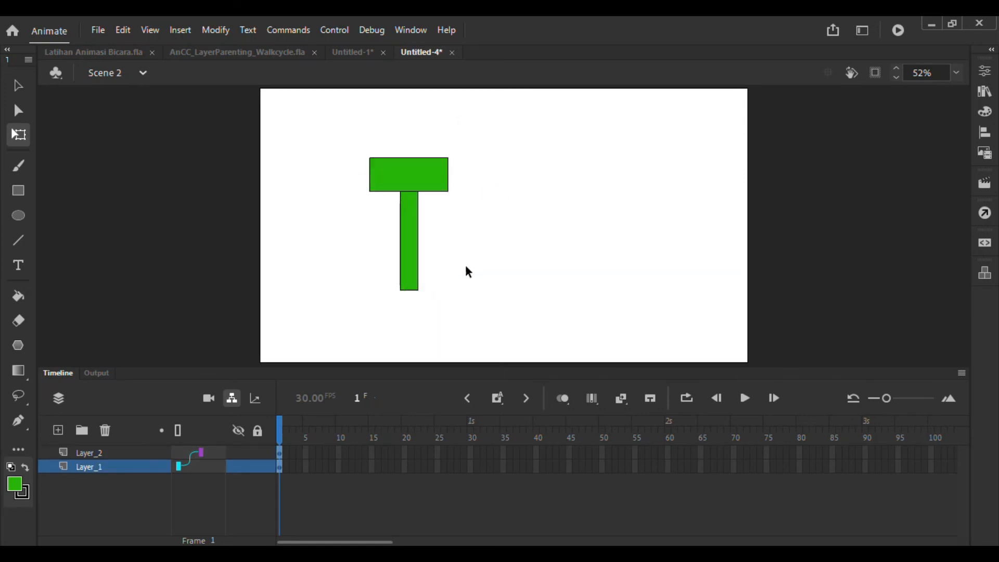
Step: Create classic tweens on Layer_1 and Layer_2 starting at frame 1, with the playhead at frame 30
left_click(279, 453)
left_click(281, 464)
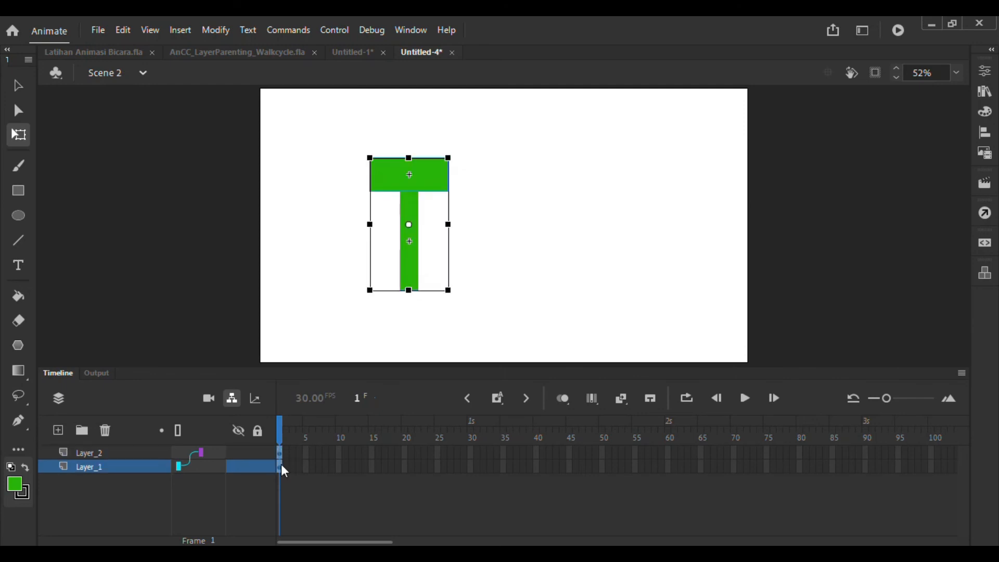
right_click(281, 463)
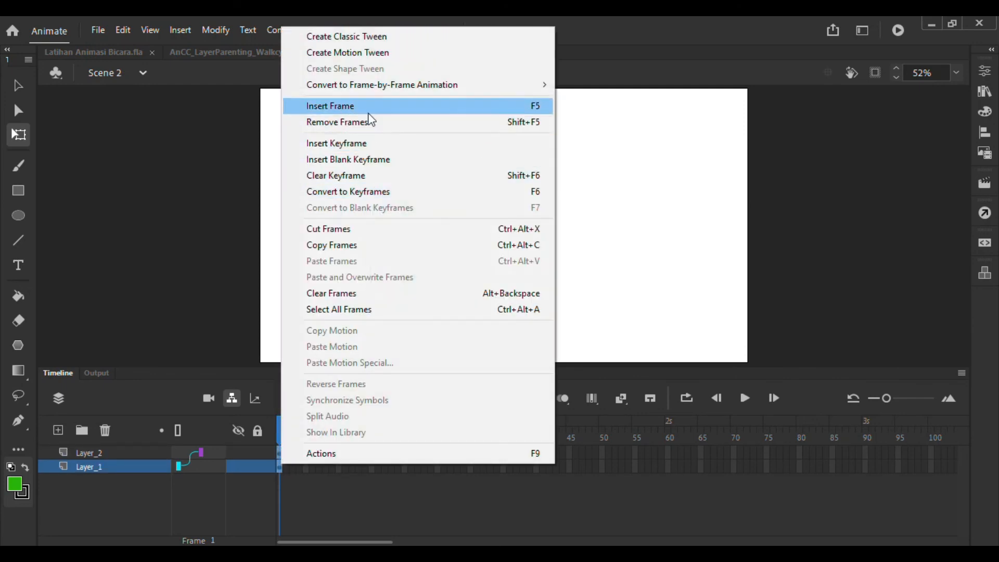
left_click(358, 36)
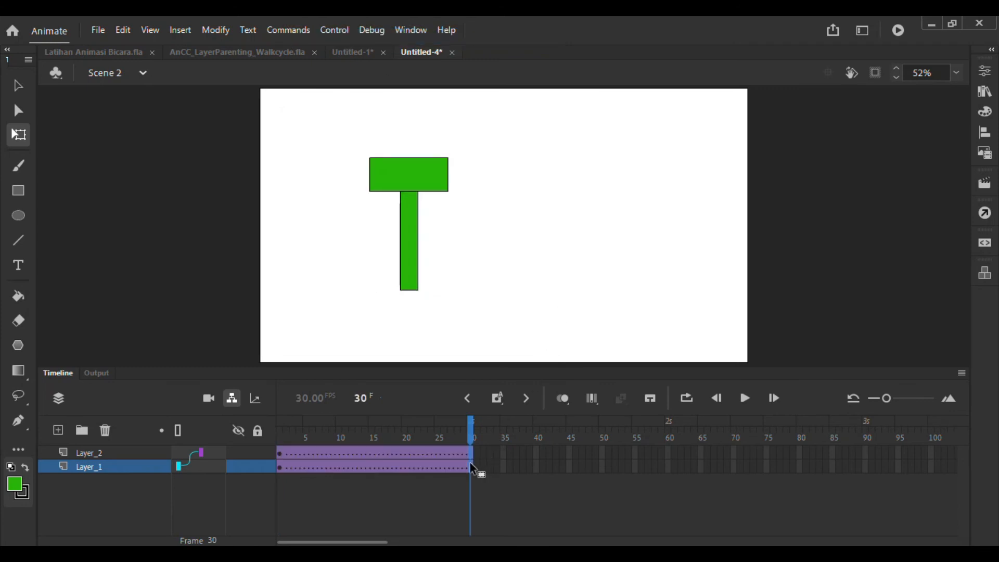
mouse_move(470, 428)
left_mouse_down()
mouse_move(285, 427)
mouse_move(473, 416)
left_mouse_up()
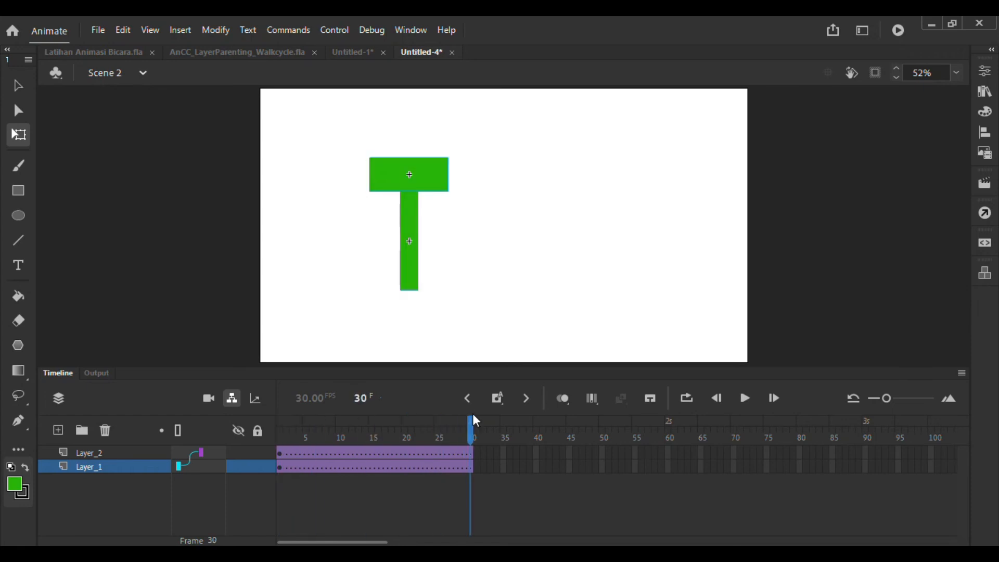
Step: Insert keyframes at frame 30 on both Layer_1 and Layer_2 to end their classic tweens
left_click(470, 455)
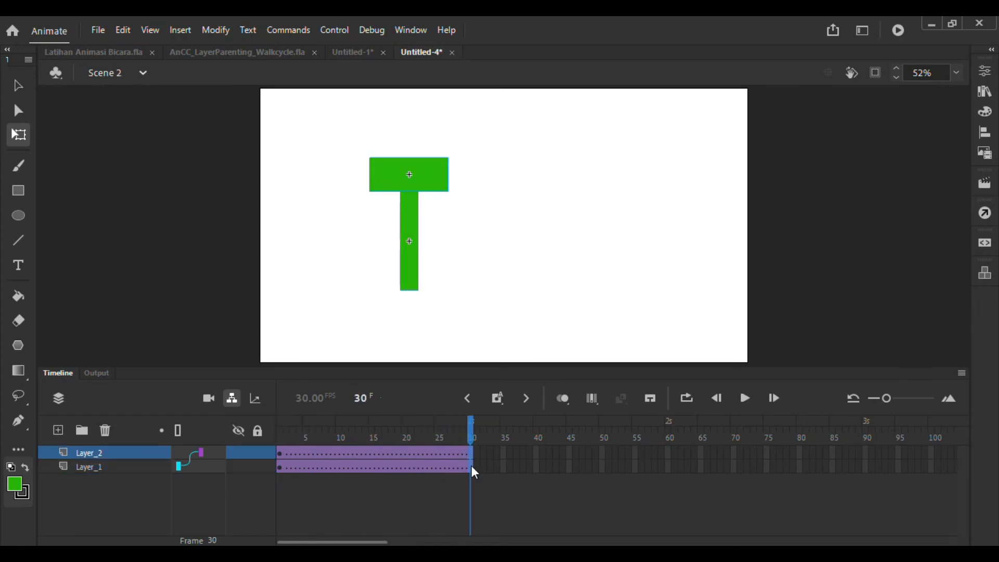
left_click(471, 467)
right_click(471, 467)
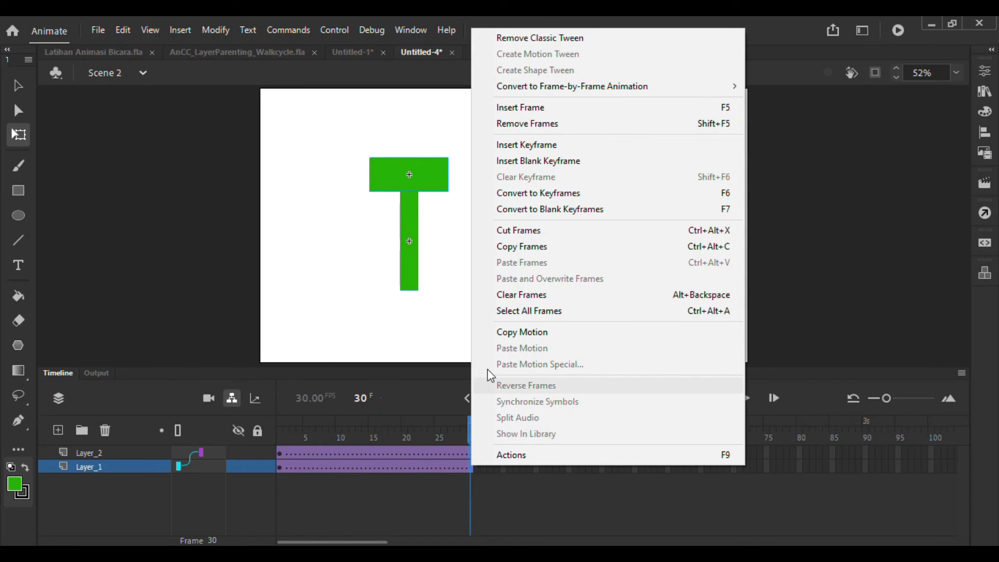
left_click(552, 148)
mouse_move(470, 425)
left_mouse_down()
mouse_move(279, 426)
mouse_move(475, 424)
left_mouse_up()
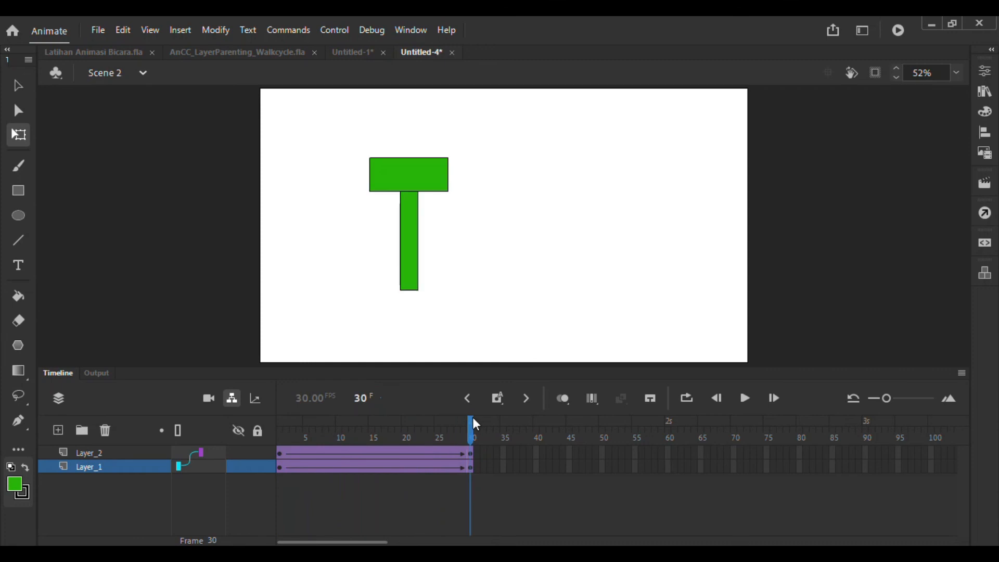
Step: At frame 30, rotate the horizontal parent rectangle nearly 90° clockwise around the bottom pivot so the linked vertical rectangle swings with it
left_click(423, 174)
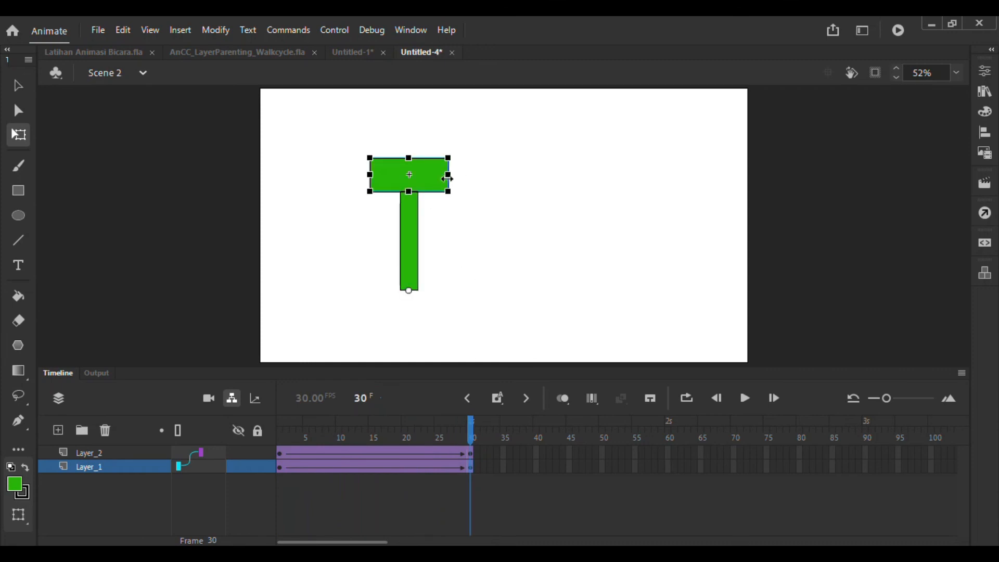
left_click(408, 231)
left_click(442, 171)
left_click_drag(458, 165, 654, 342)
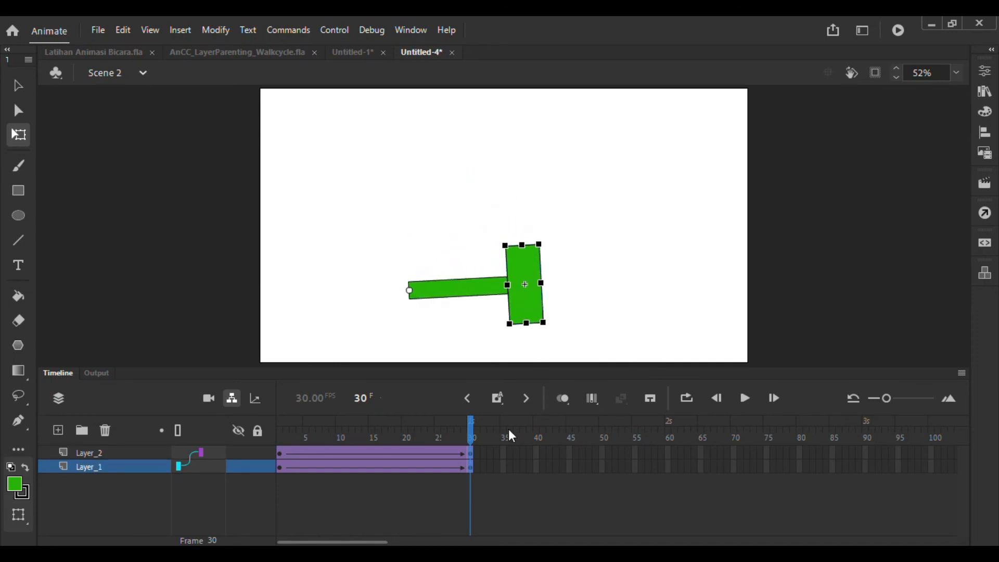
Step: Play the hammer-like swing from frame 1 on the timeline, replay it, and test the movie
left_click_drag(474, 438, 281, 439)
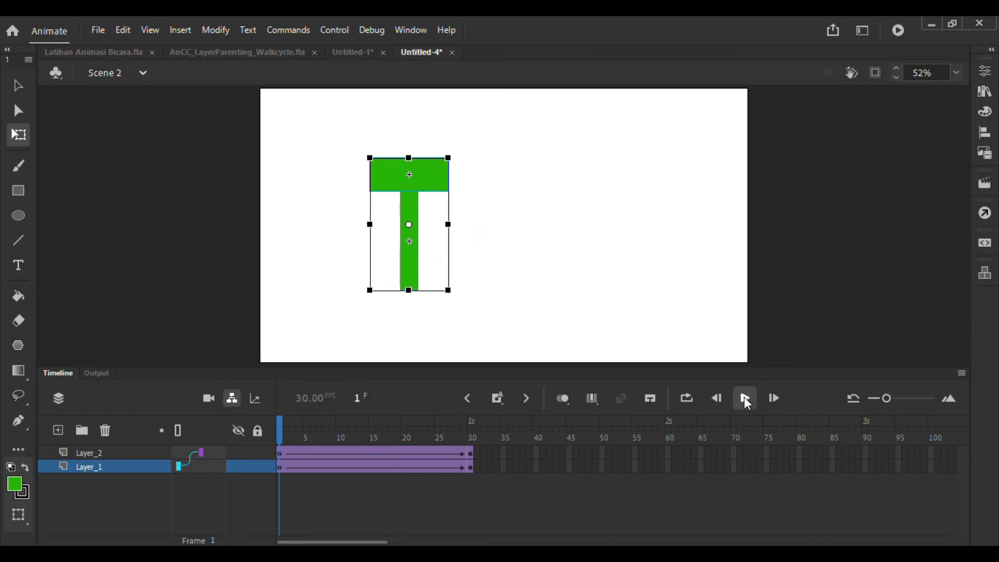
left_click(745, 397)
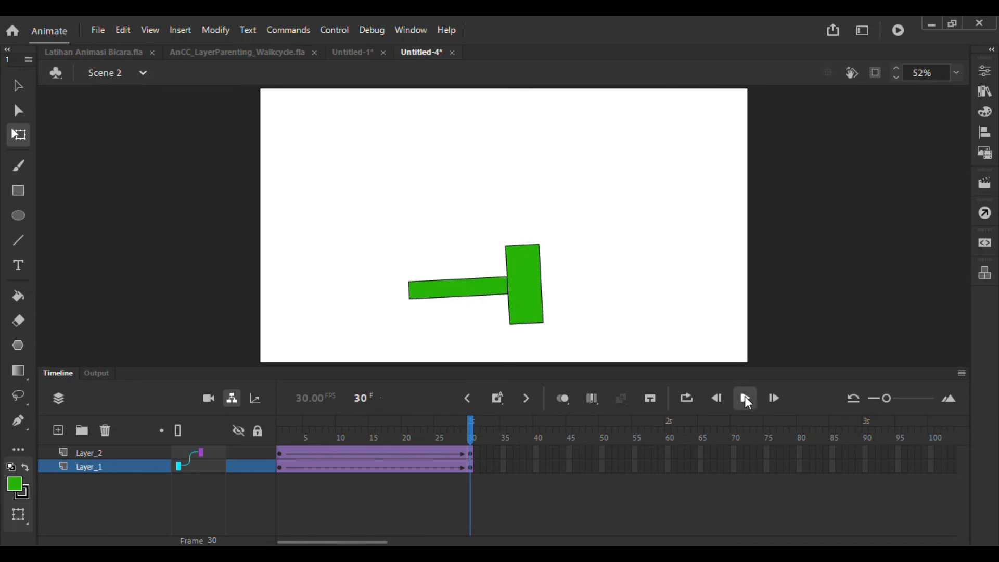
left_click(744, 397)
left_click(745, 397)
key("ctrl+Return")
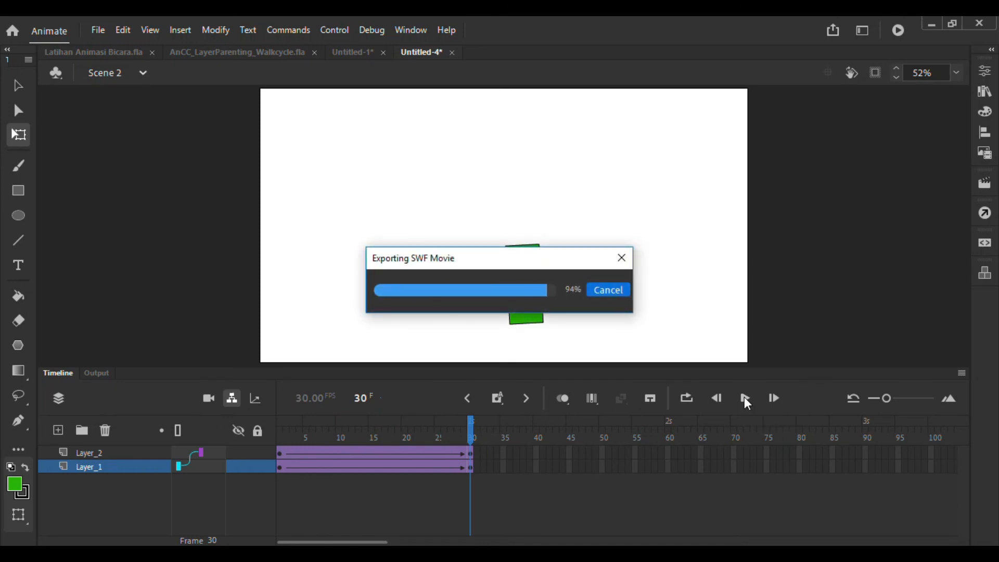